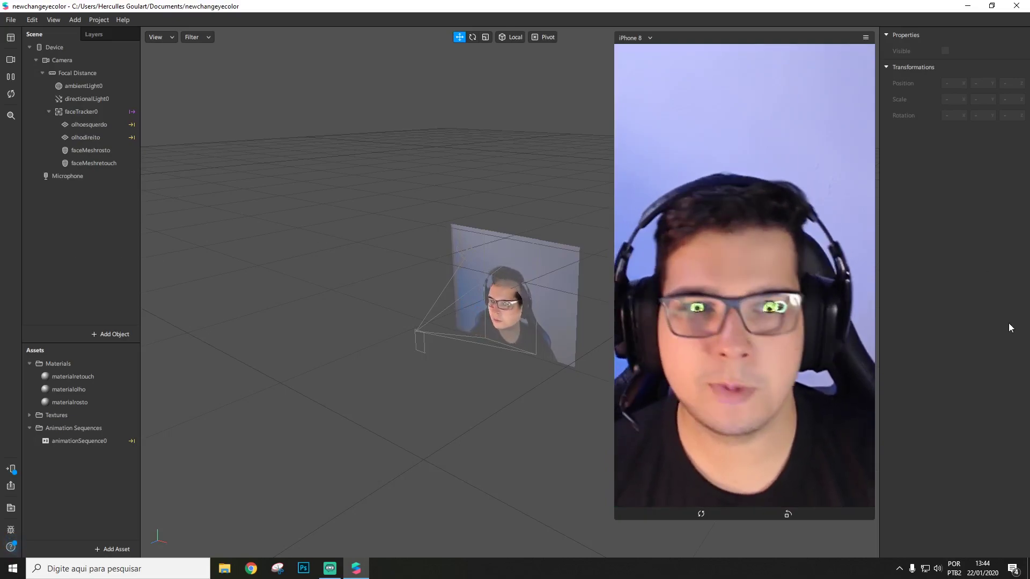
Start a blank project using the c922 Pro Stream Webcam as camera, in a maximized window with an enlarged phone preview
click(1026, 7)
click(273, 221)
click(374, 204)
click(182, 122)
click(240, 140)
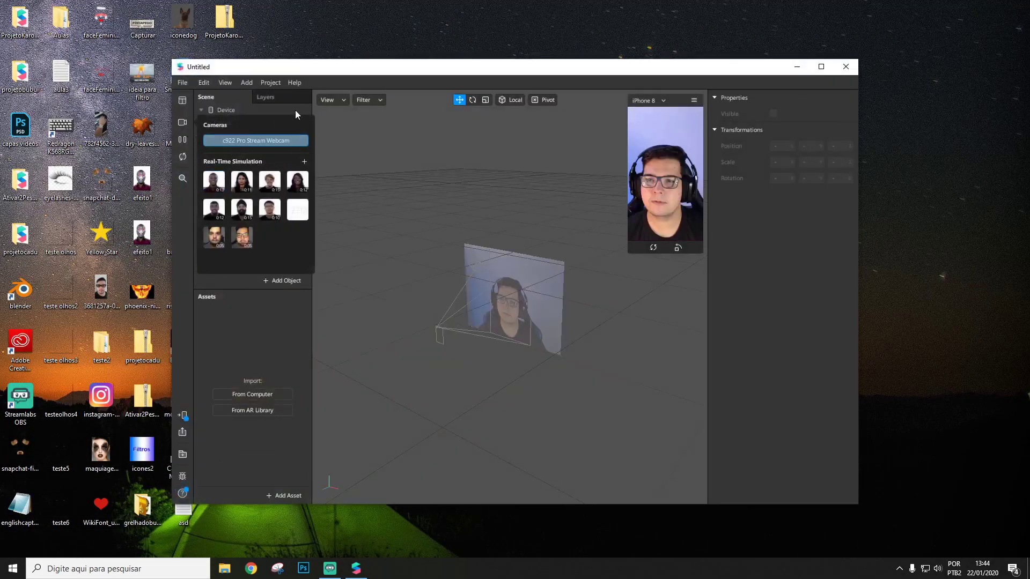
double_click(392, 72)
drag(799, 189, 691, 412)
Add a plane to the scene
right_click(55, 160)
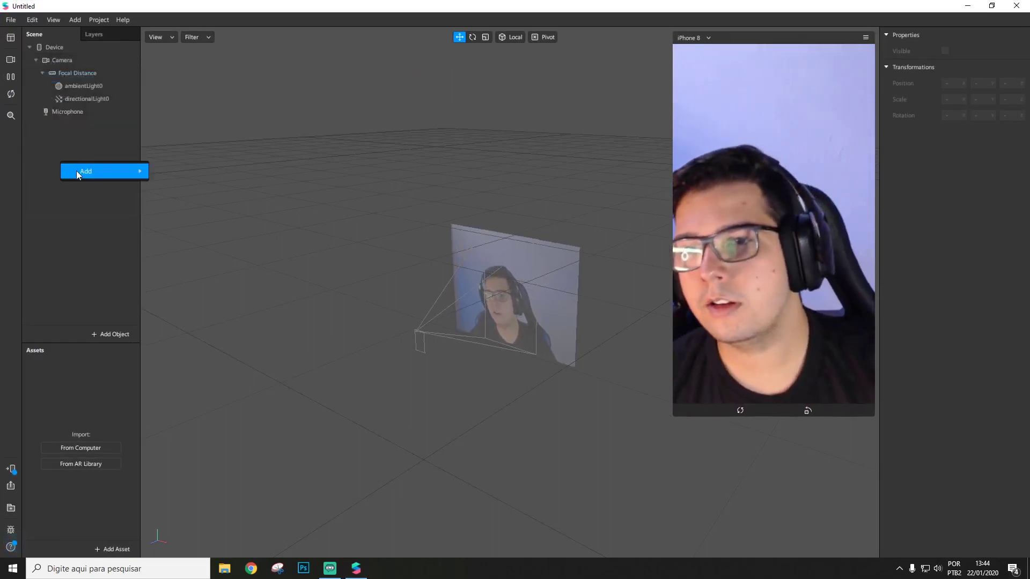
mouse_move(76, 170)
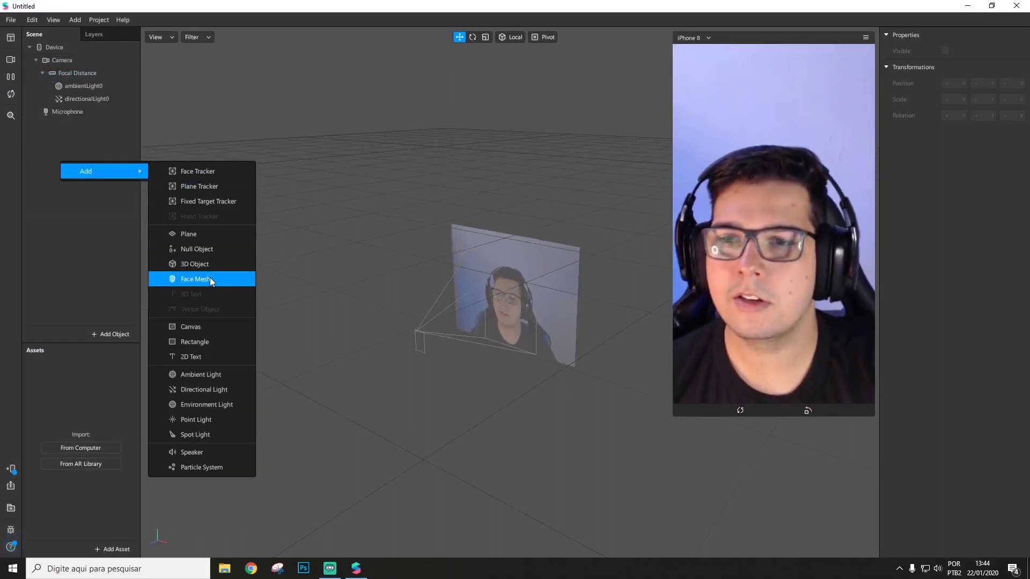
click(203, 231)
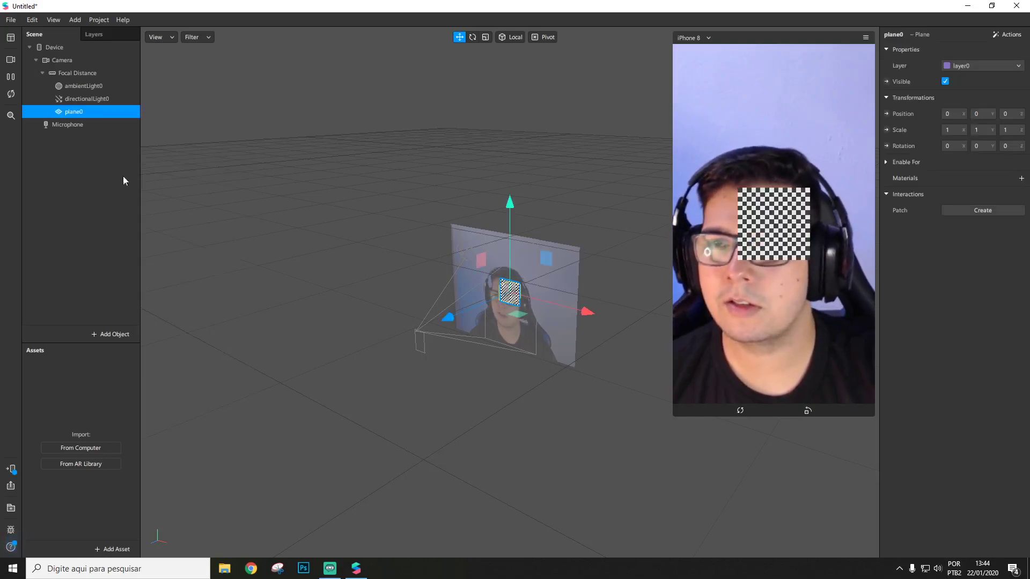
Add a face tracker to the scene and make the plane its child
right_click(75, 148)
mouse_move(98, 156)
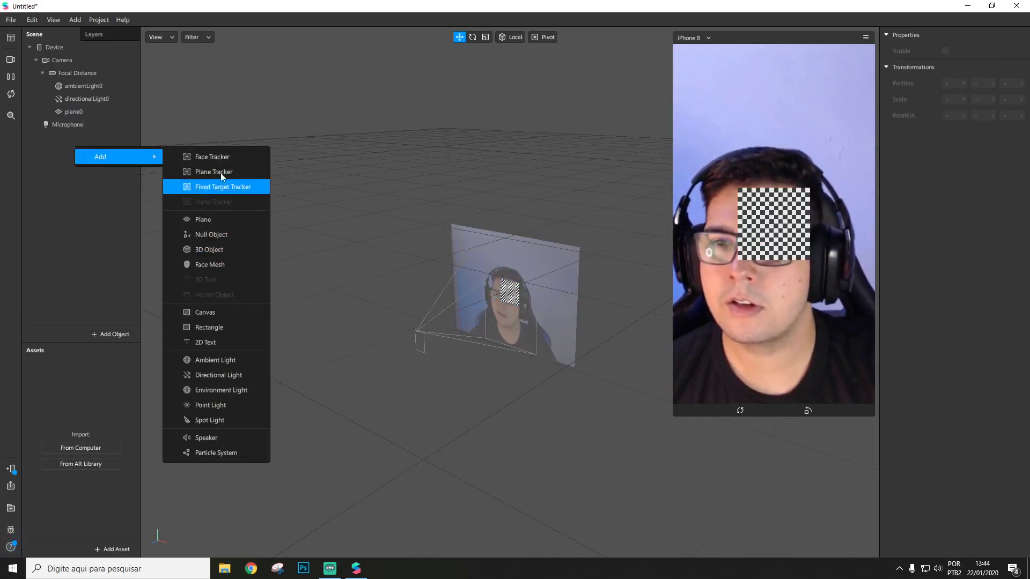
click(212, 156)
drag(75, 111, 89, 127)
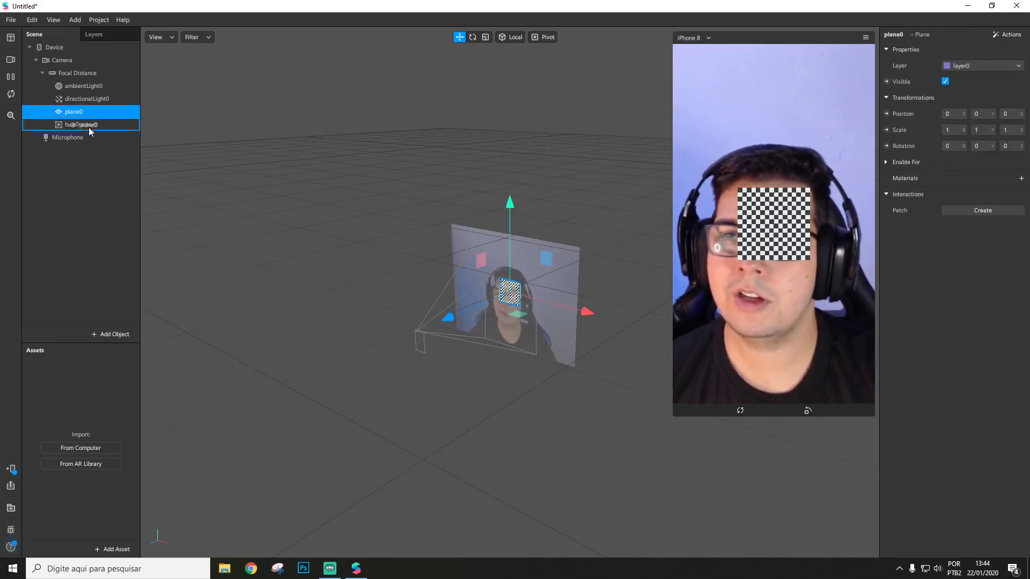
Duplicate the plane inside the face tracker and assign one new shared material to both planes
key(ctrl+d)
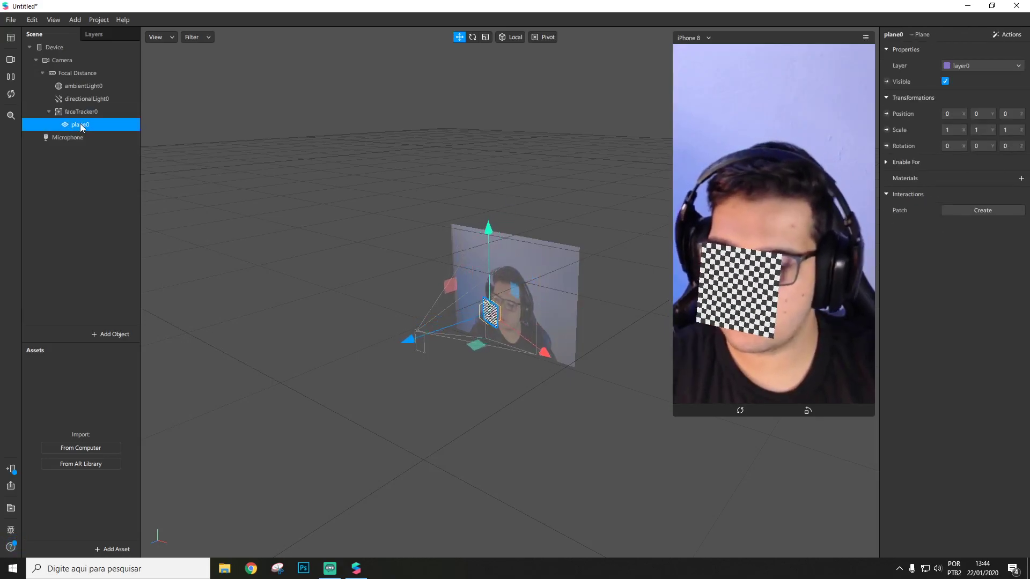
key(Up)
click(80, 125)
shift+click(80, 137)
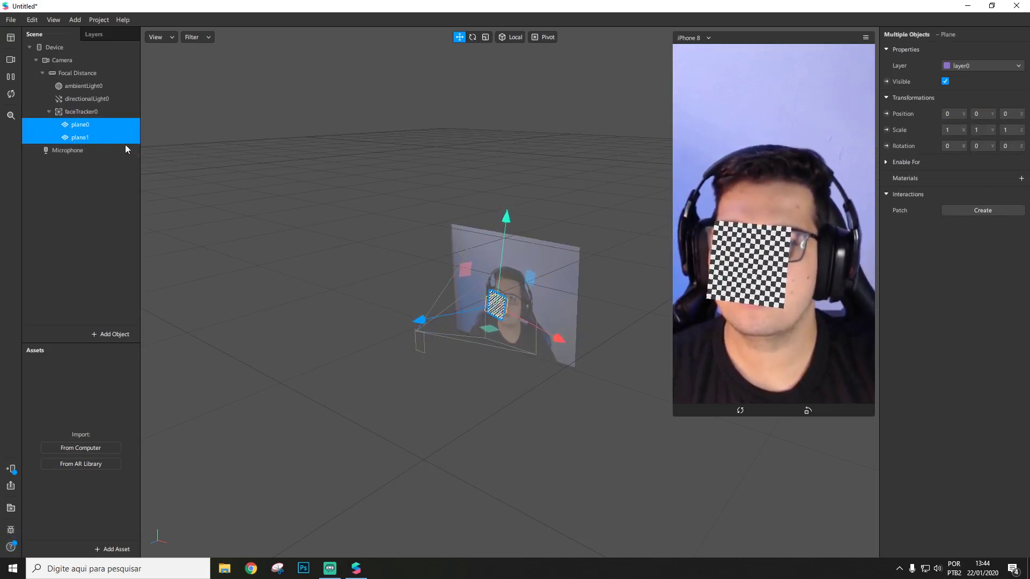
click(1021, 178)
click(945, 198)
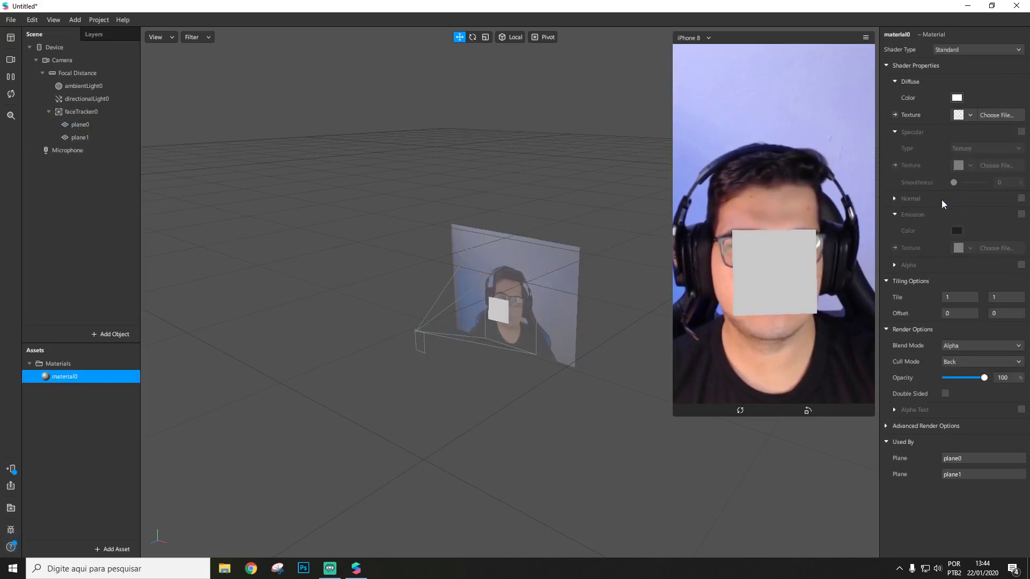
Rename the new material as materialolho
double_click(91, 375)
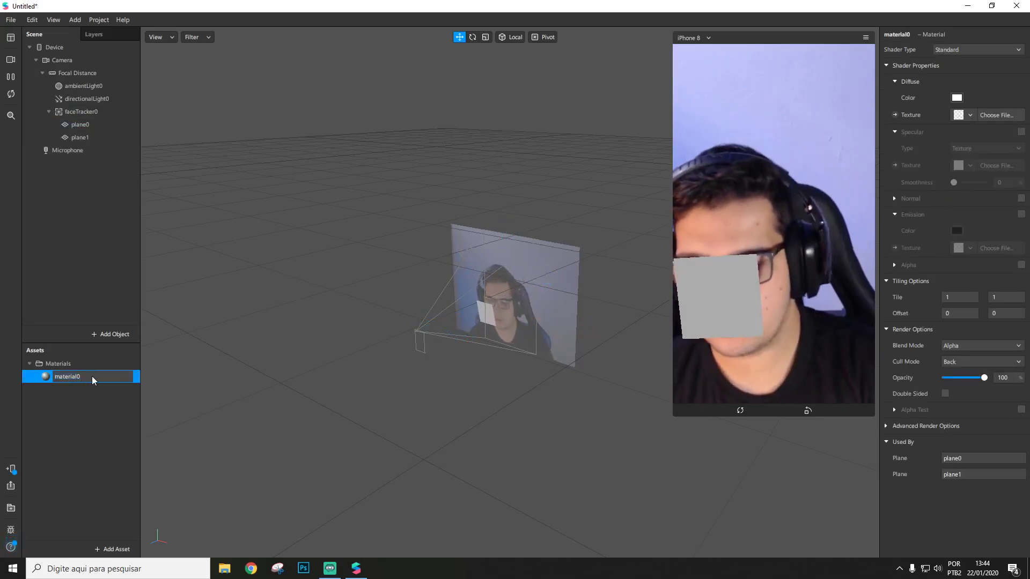
text(olho)
key(Return)
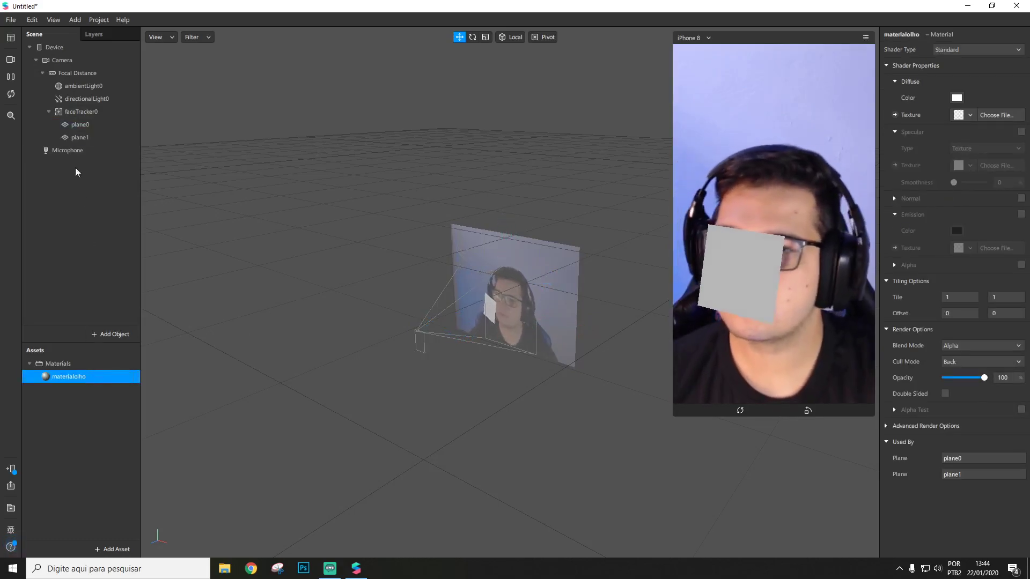
Rename the first plane as olhodireito and the second plane as olhoesquerdo
click(81, 125)
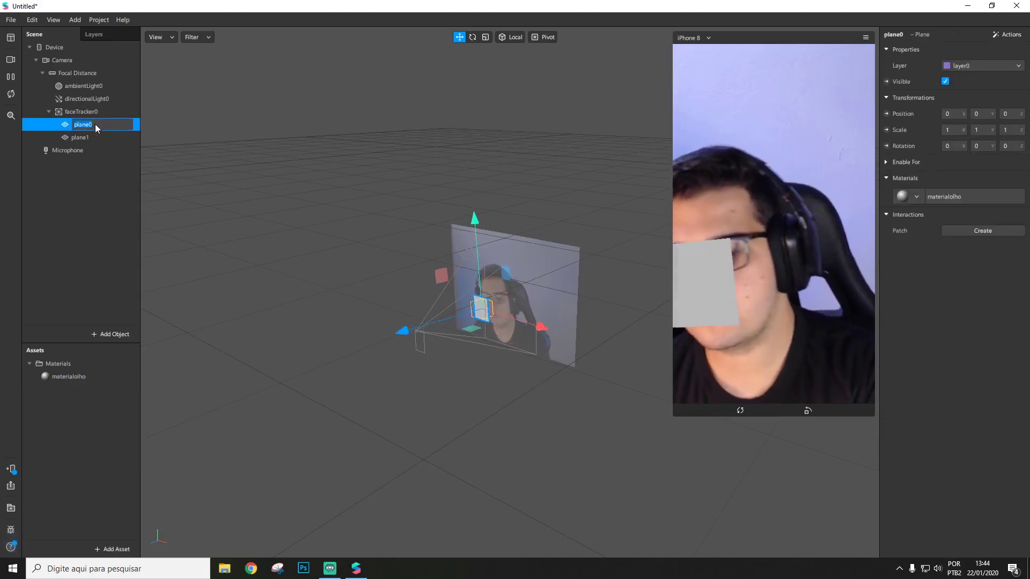
text(olhodire)
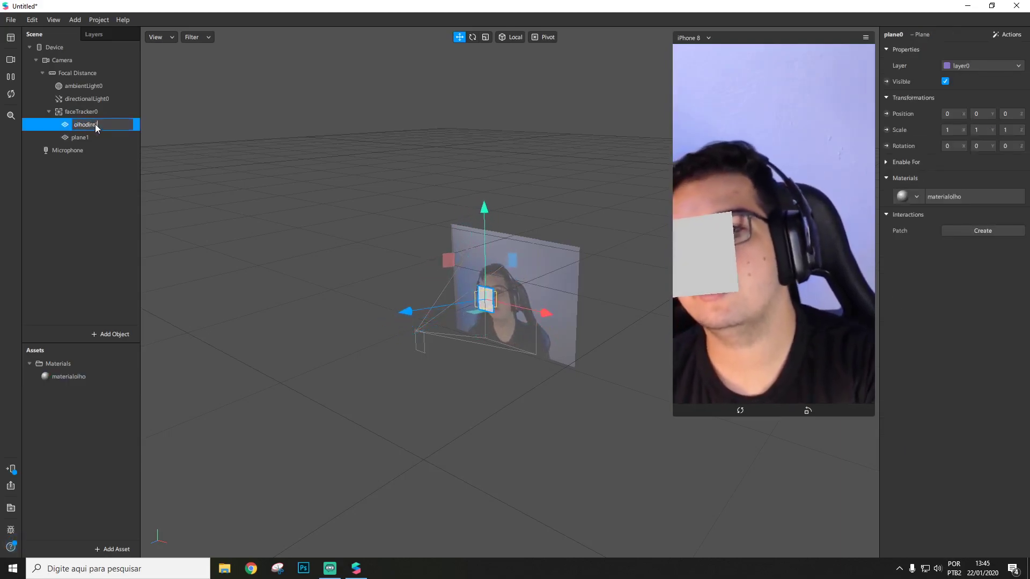
text(ito)
double_click(93, 137)
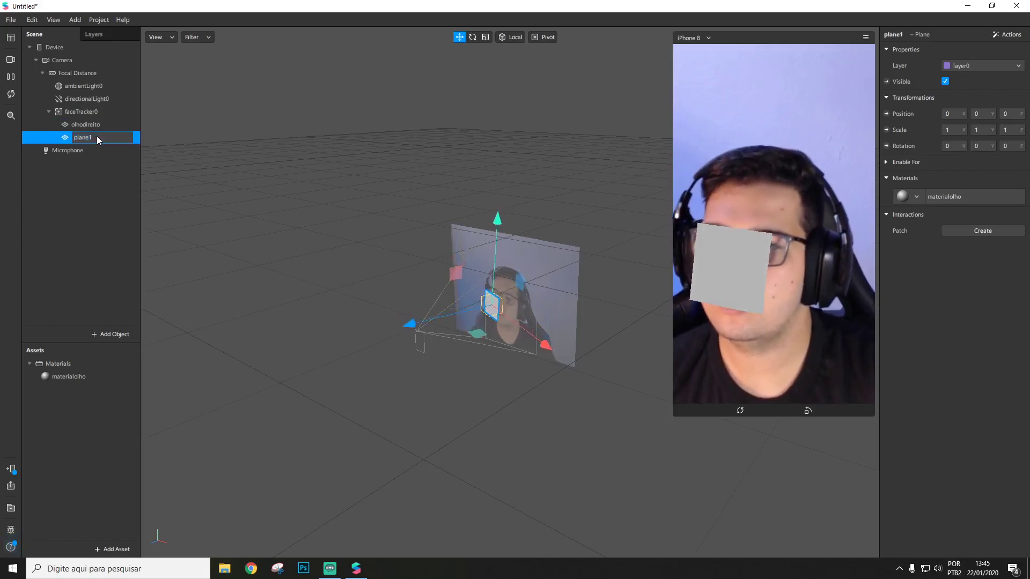
text(olhoesquerdo)
key(Return)
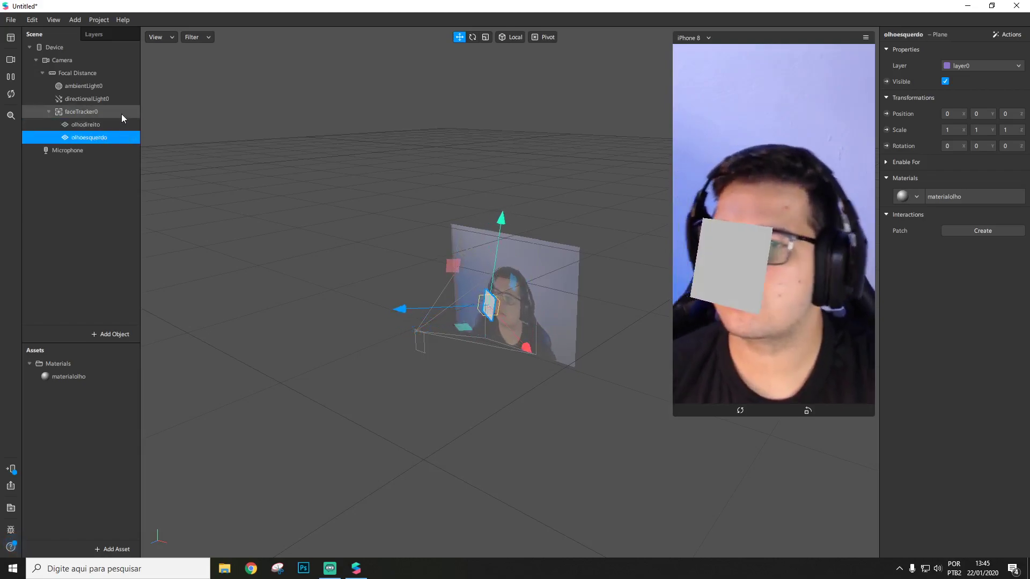
Set the X and Y scale of both eye planes to 0,3
click(97, 128)
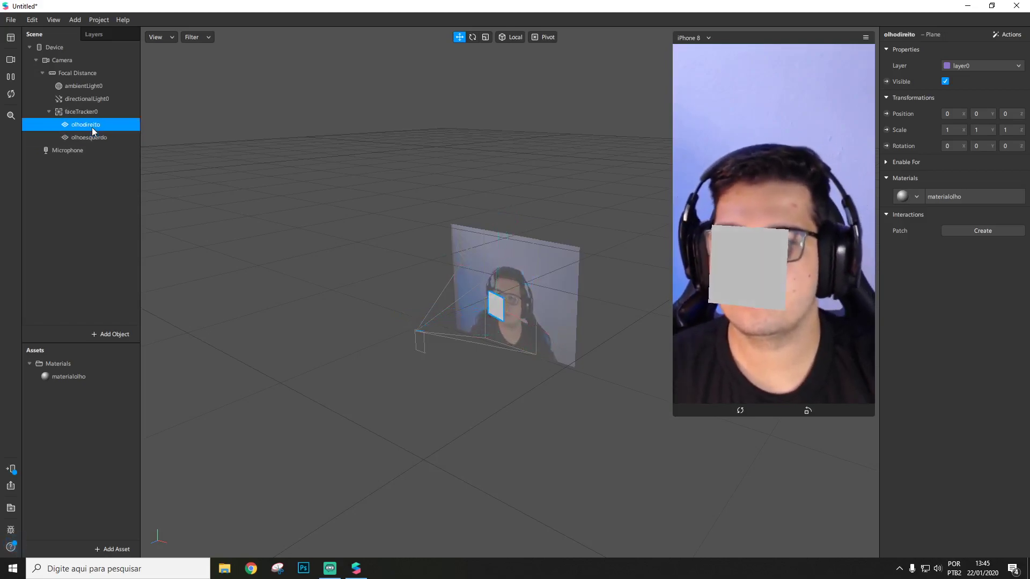
ctrl+click(91, 137)
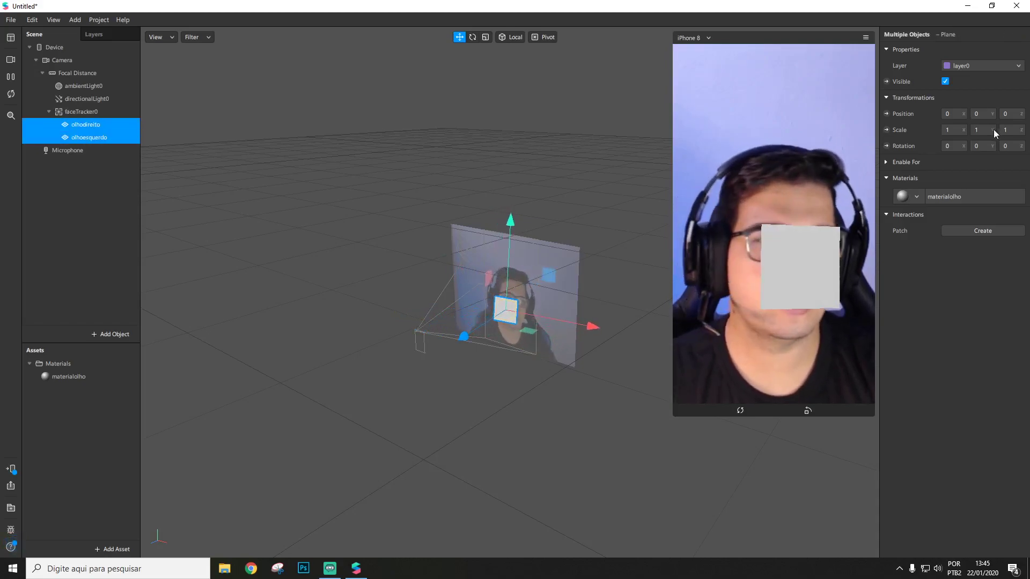
text(0,3)
key(Return)
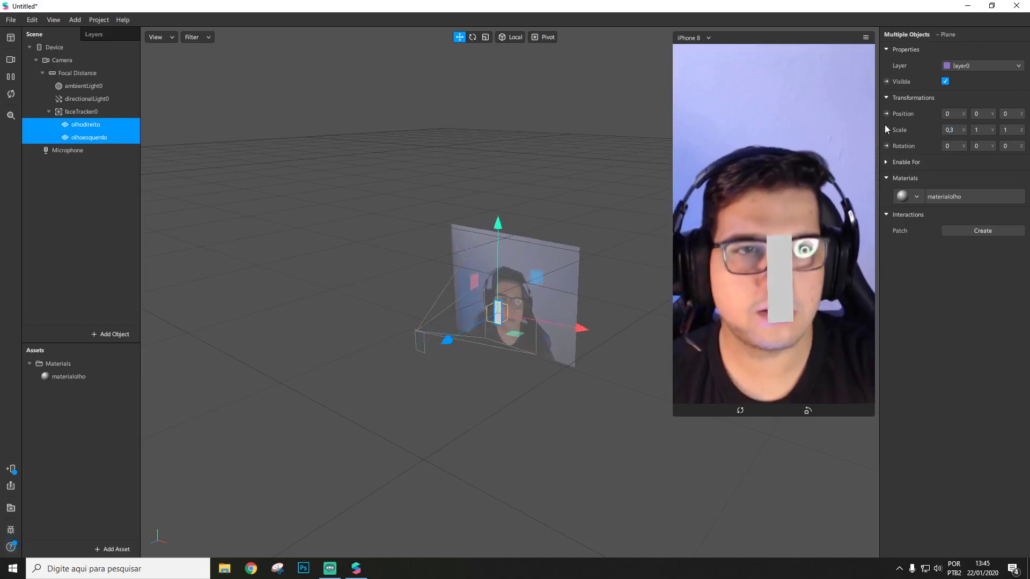
click(984, 130)
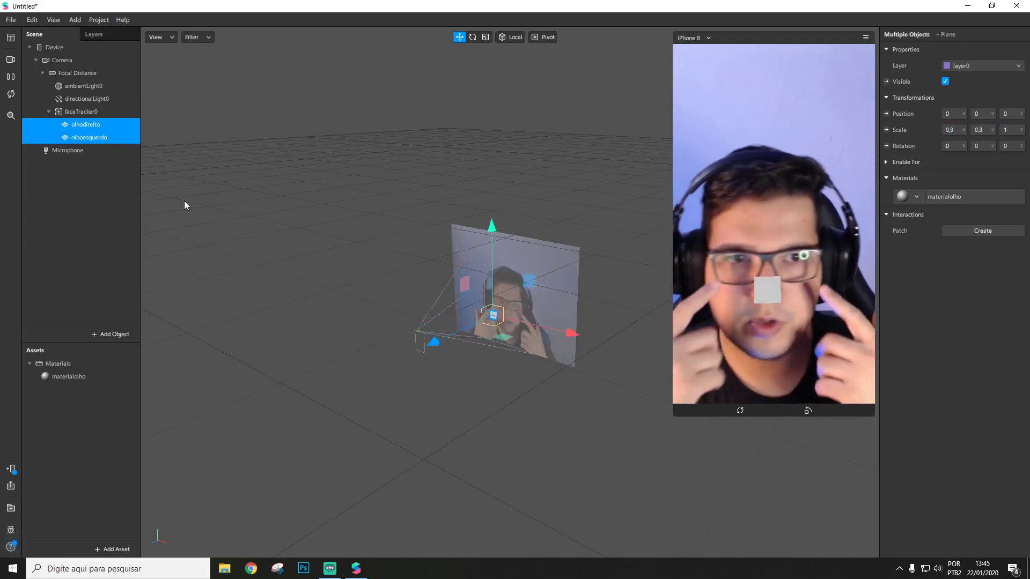
Open the Patch Editor for the face tracker and add a Face Finder patch
click(84, 112)
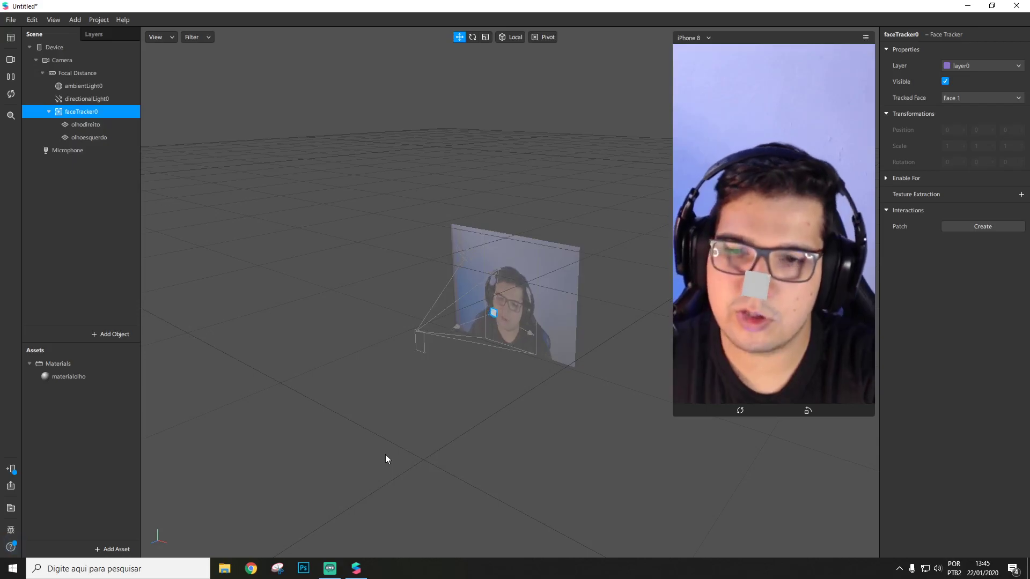
key(ctrl+shift+p)
right_click(321, 476)
text(scre)
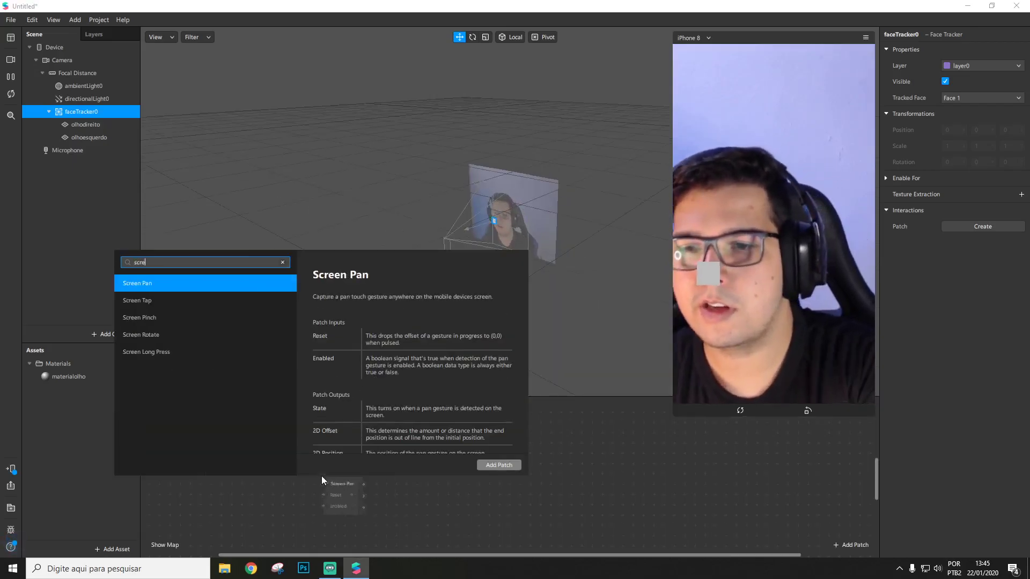
key(BackSpace)
key(BackSpace)
key(BackSpace)
text(face)
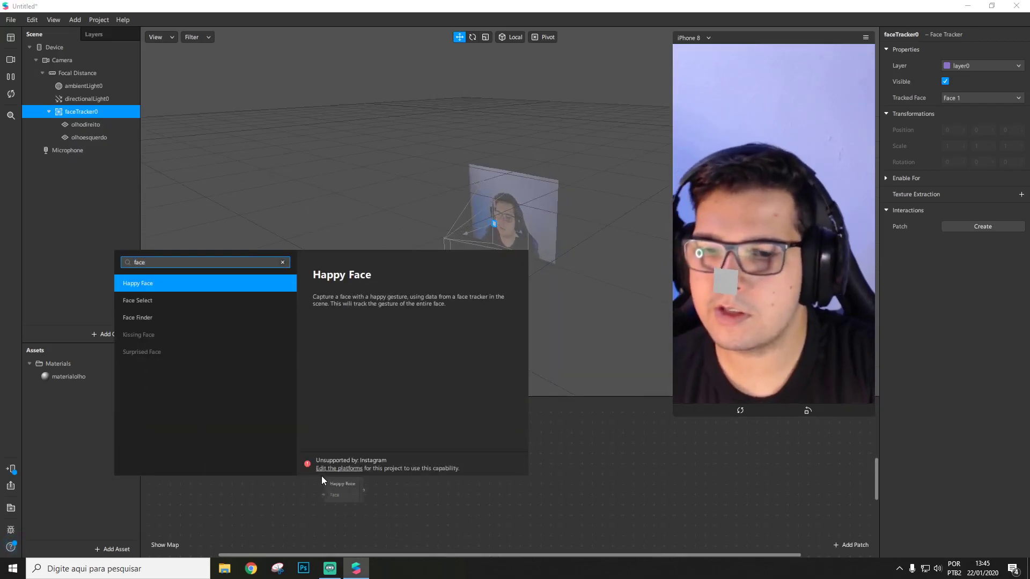
key(Down)
key(Down)
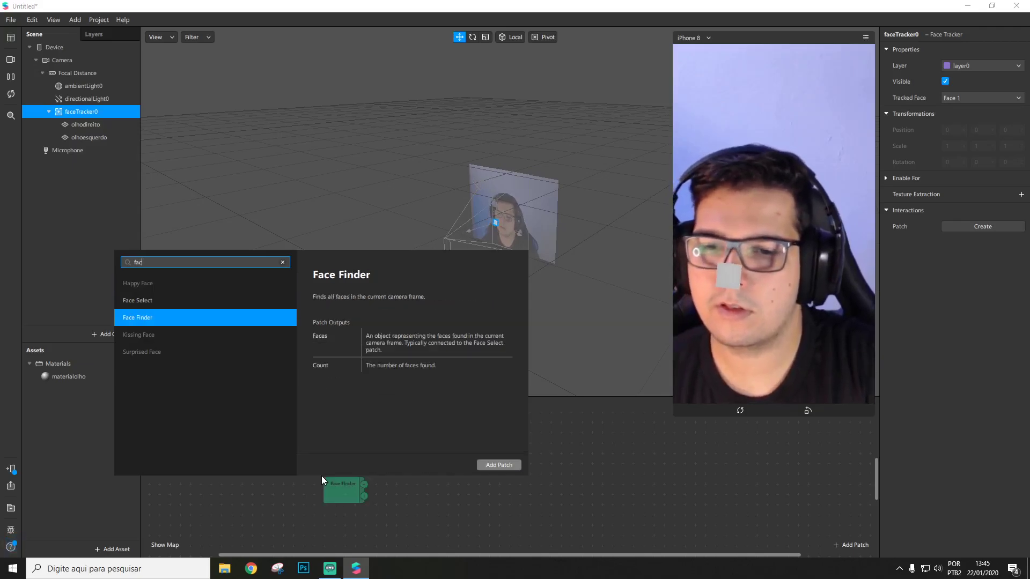
key(Return)
Connect a Face Select patch to the Face Finder output and an Eyeball patch to the Face Select output
drag(280, 472, 329, 464)
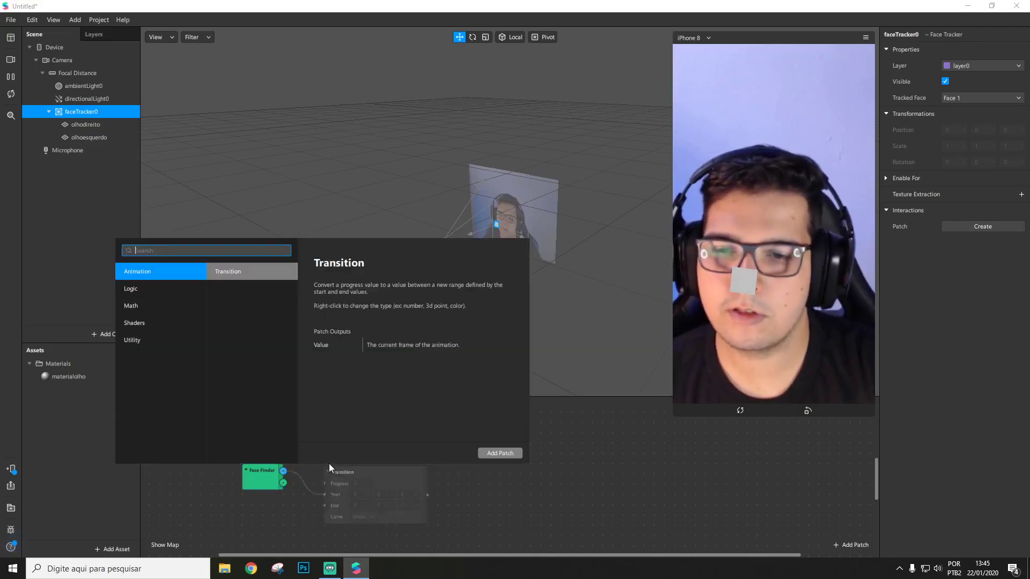
text(face)
key(Down)
key(Down)
key(Return)
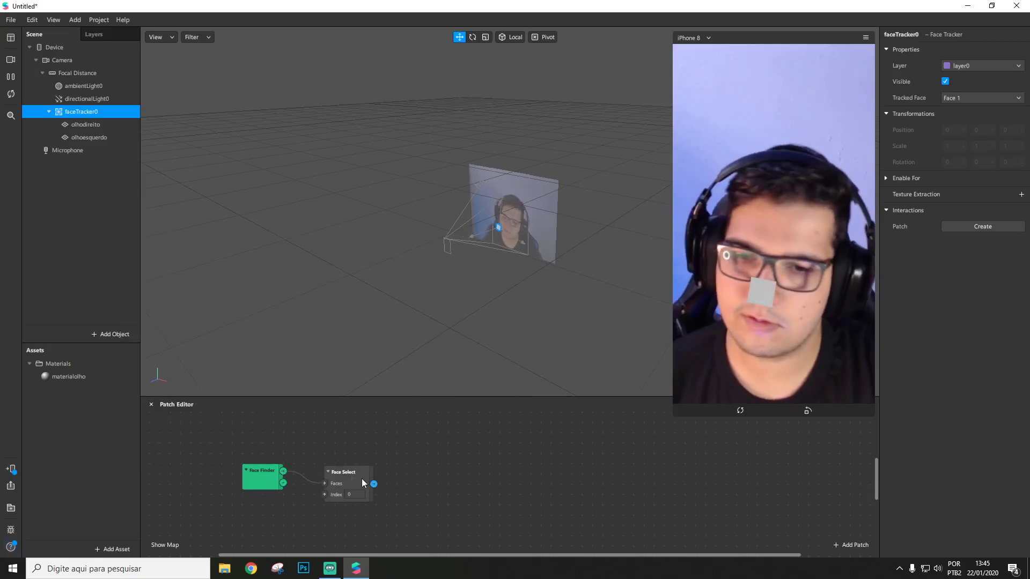
drag(374, 485, 407, 455)
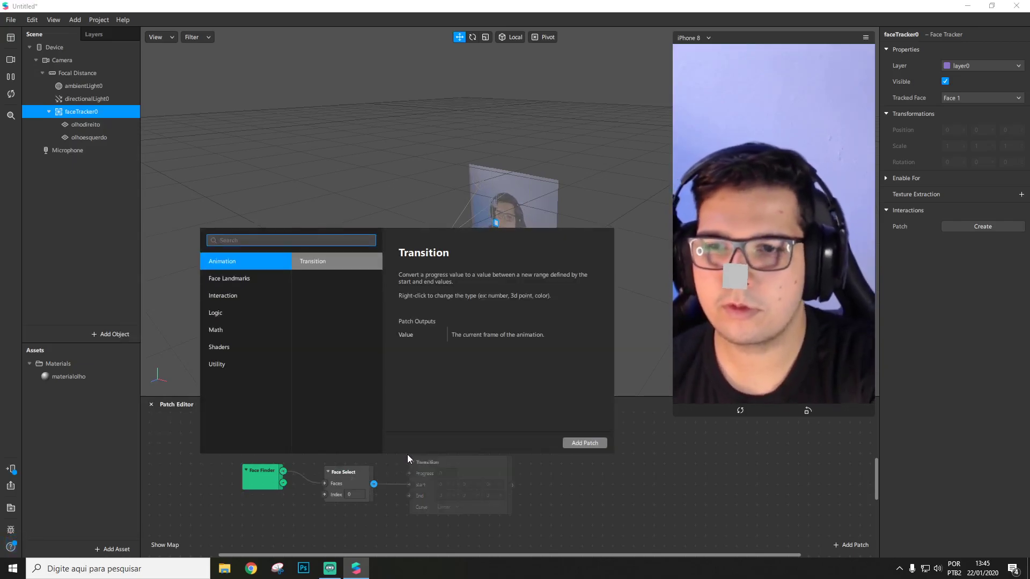
text(eyeball)
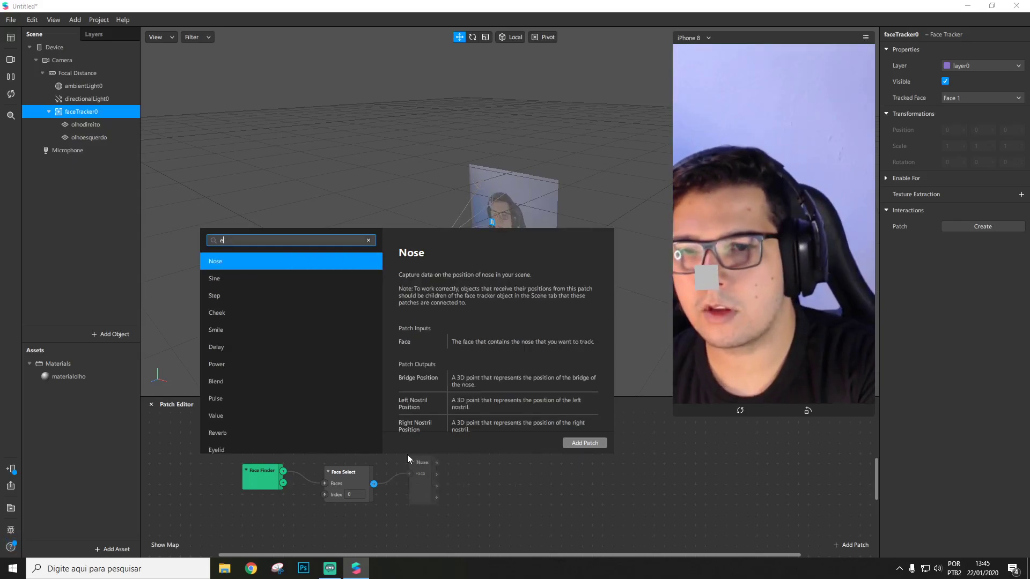
key(Return)
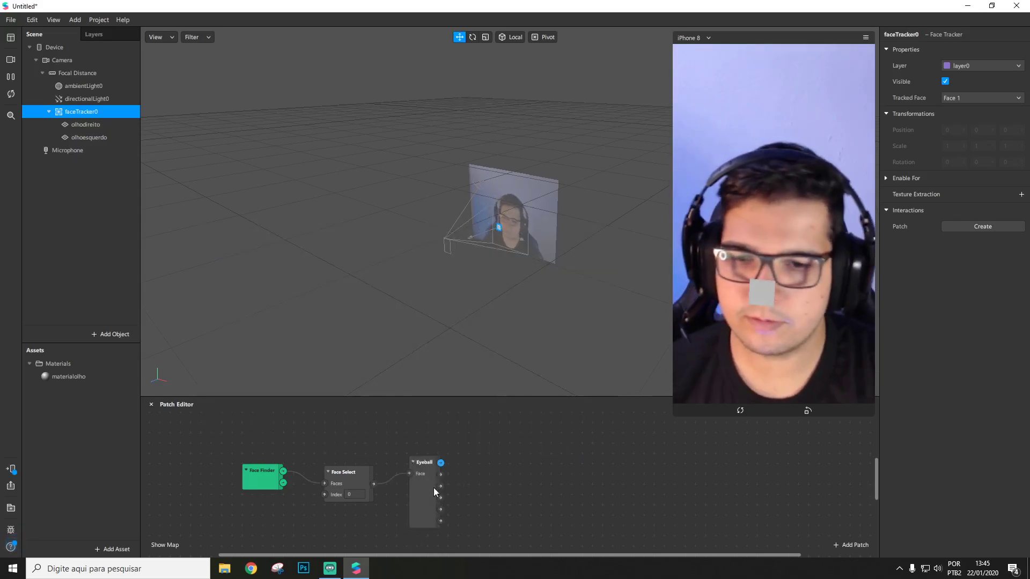
Delete all the patches from the Patch Editor
drag(435, 486, 420, 471)
double_click(486, 458)
key(Escape)
click(349, 481)
key(ctrl+a)
key(Delete)
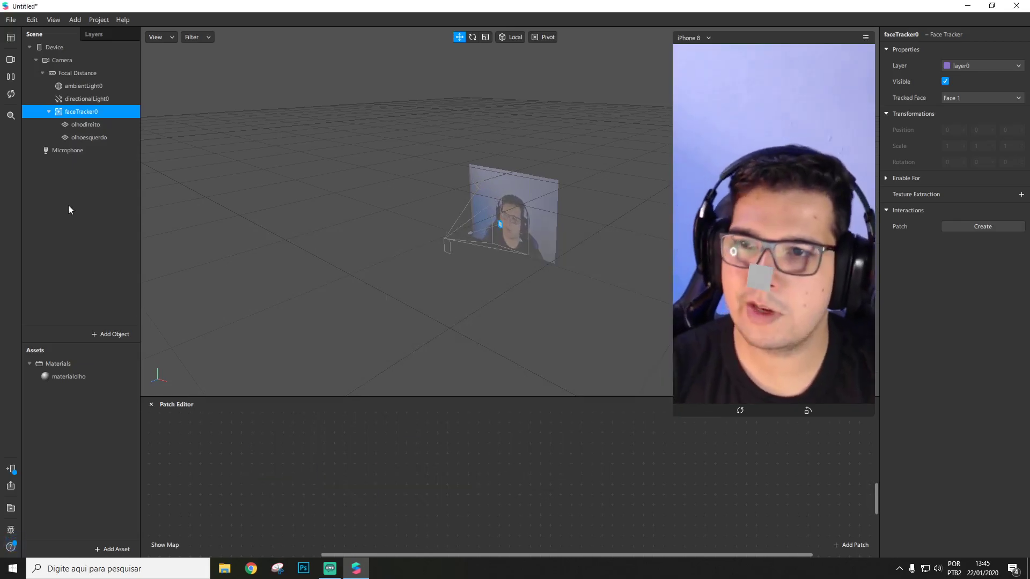
Generate the face tracker's patch chain with a Mouth Open interaction, and delete only the Mouth Open patch
click(983, 228)
click(1001, 356)
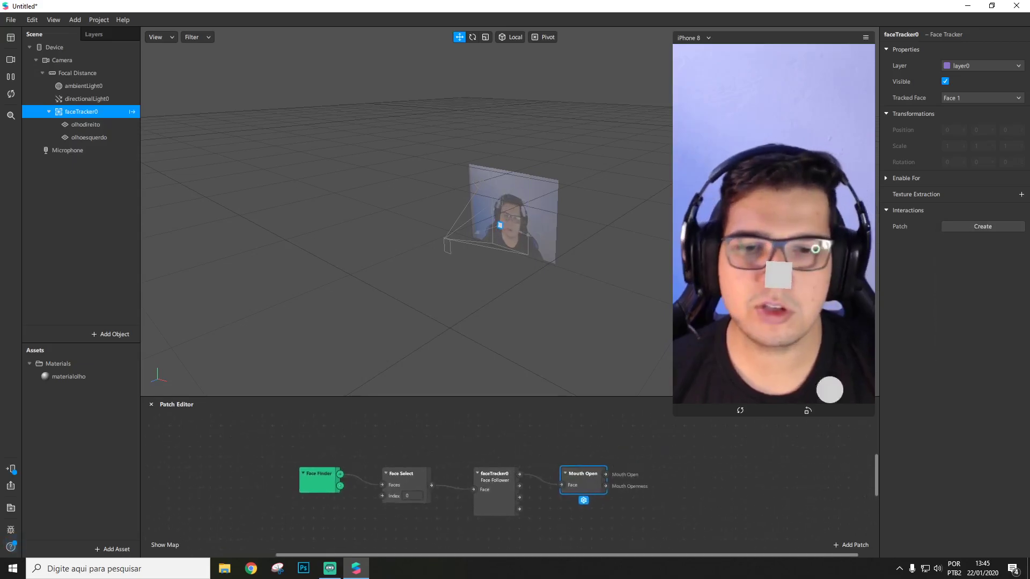
key(Delete)
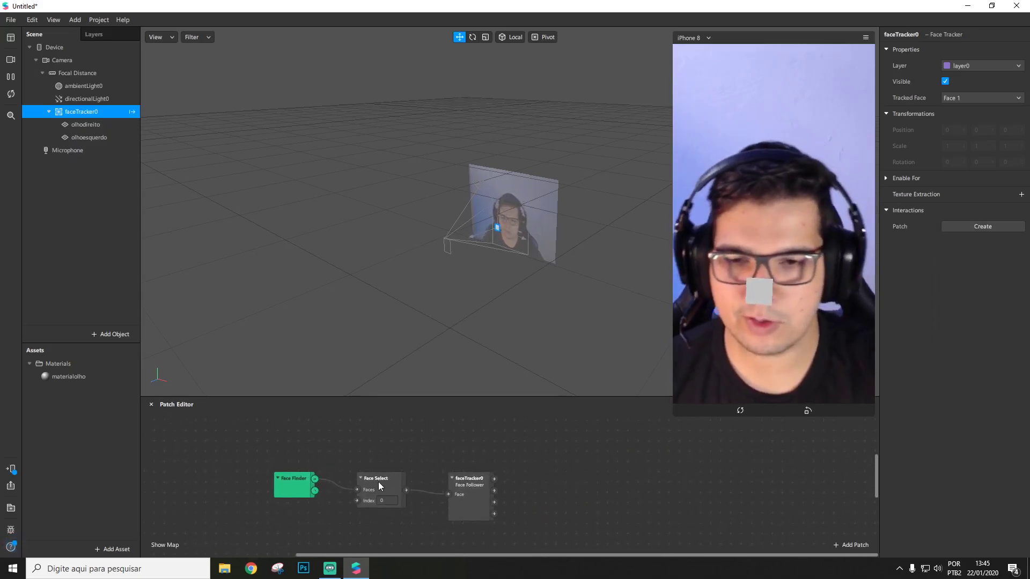
Move the Face Select and faceTracker0 patches closer to the Face Finder patch
drag(378, 481, 356, 480)
click(458, 487)
drag(459, 487, 347, 479)
Connect an Eyeball patch to the first output of the faceTracker0 patch and place it beside that patch
drag(448, 479, 494, 470)
text(eyeball)
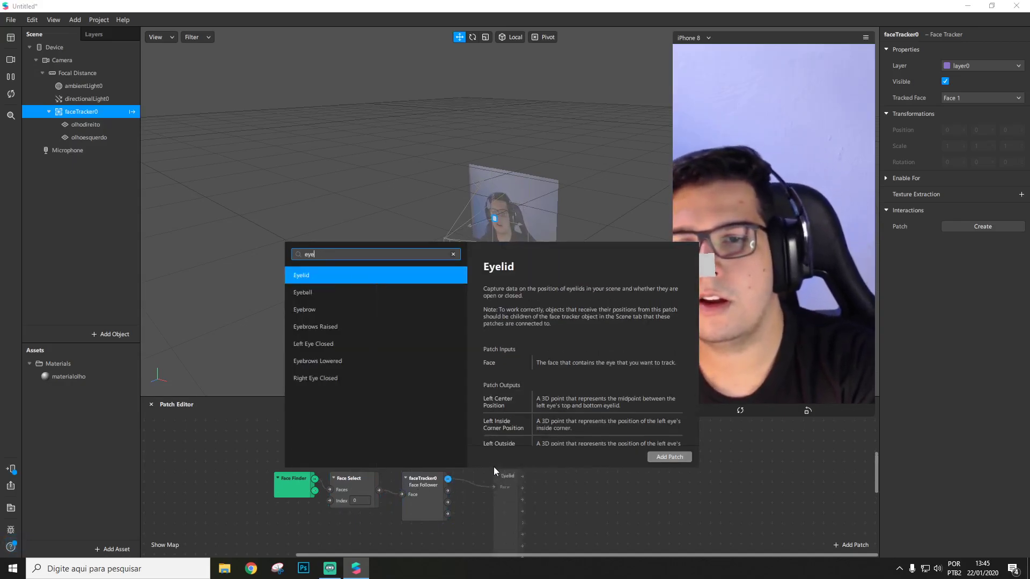
key(Return)
drag(502, 506, 493, 487)
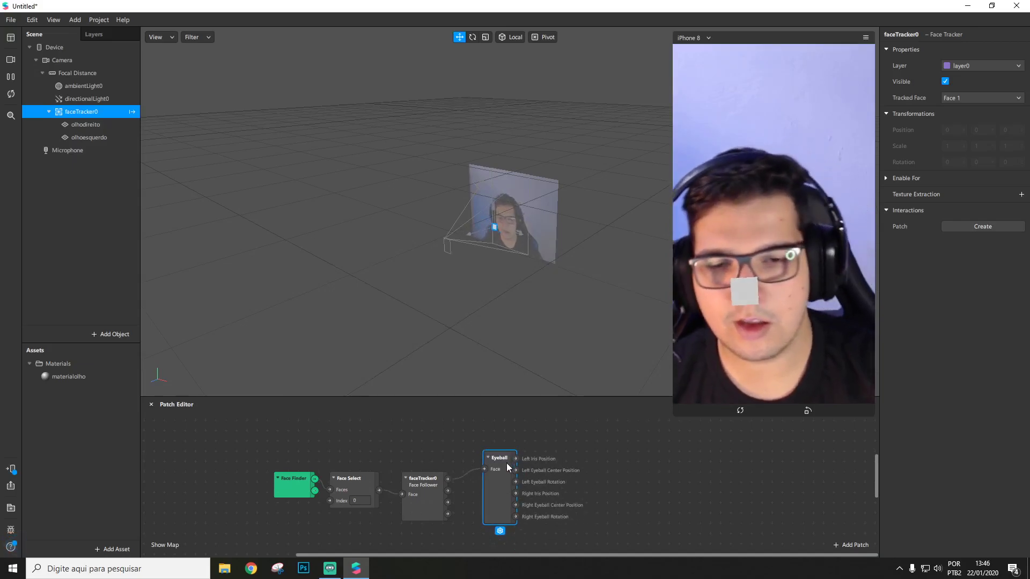
Create 3D Position patches for both the olhodireito and olhoesquerdo planes
click(87, 128)
shift+click(88, 135)
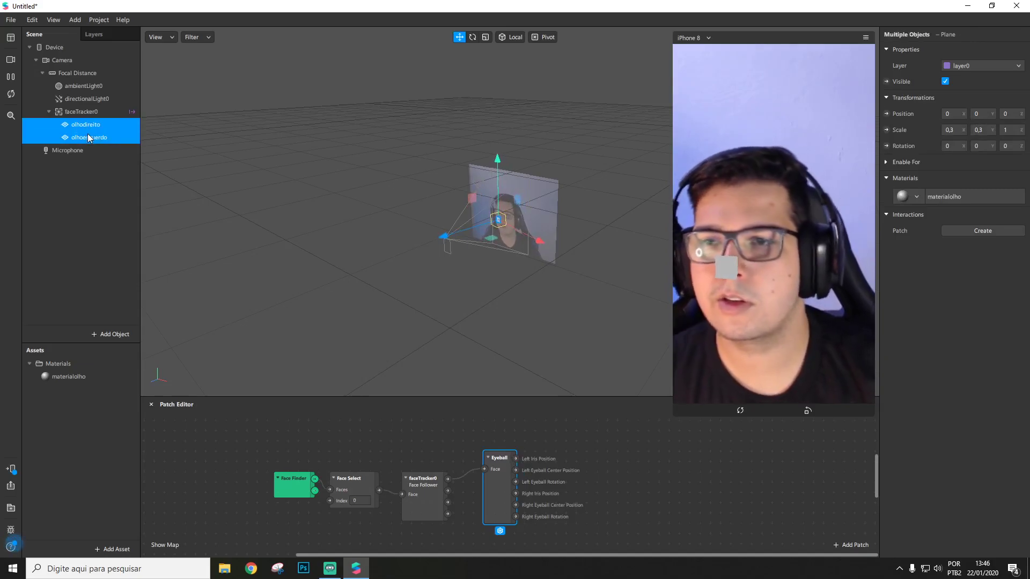
click(885, 115)
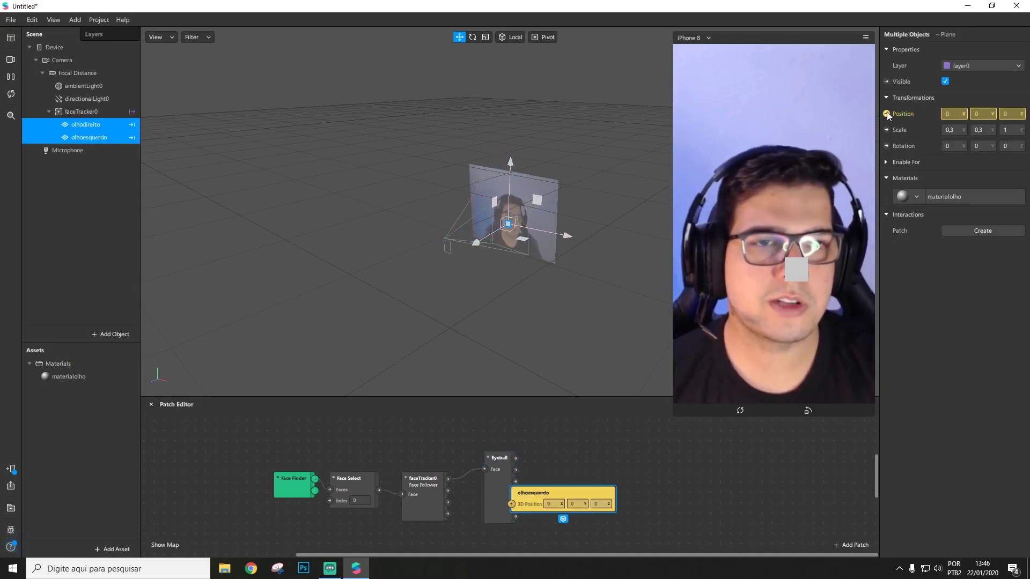
Create 3D Rotation patches for both eye planes and stack the olhoesquerdo and olhodireito position and rotation patches beside the Eyeball patch
click(886, 146)
drag(545, 495, 612, 459)
drag(551, 493, 674, 523)
drag(554, 491, 620, 427)
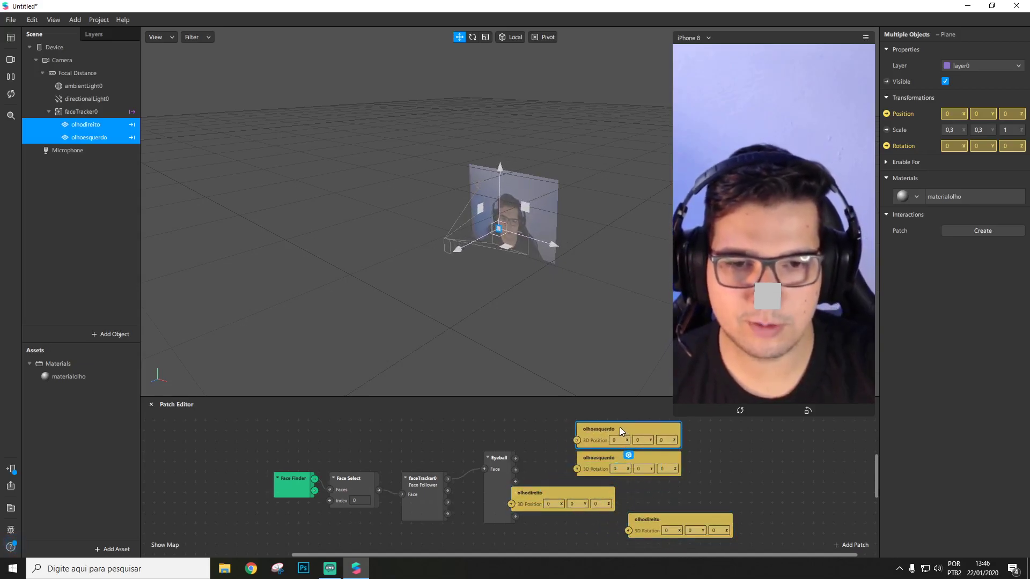
drag(554, 493, 620, 517)
Connect the Eyeball patch's left iris position and eyeball rotation to olhoesquerdo's 3D Position and 3D Rotation, and the right ones to olhodireito's
click(502, 492)
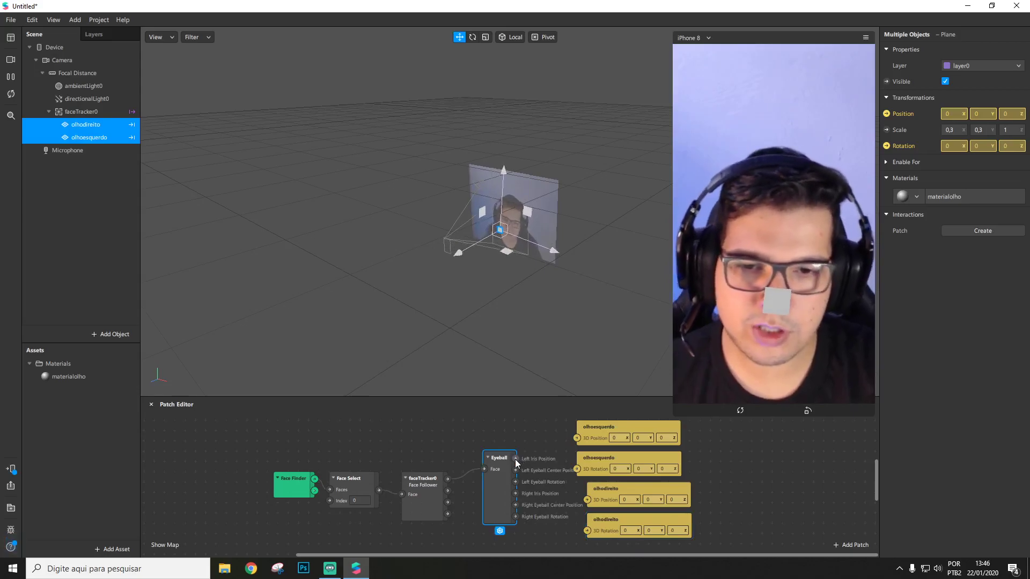
drag(515, 459, 571, 439)
click(494, 487)
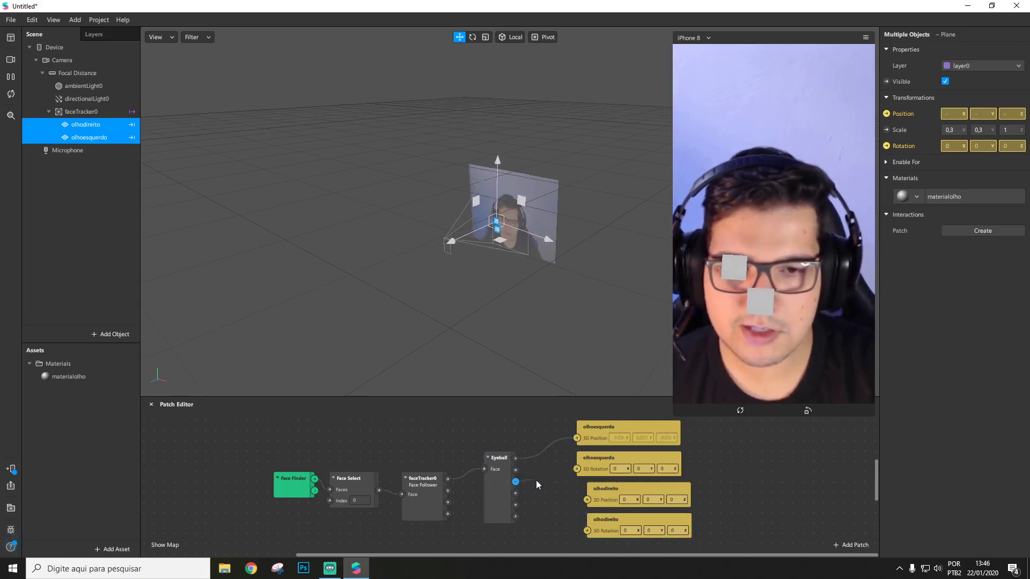
drag(579, 468, 577, 468)
click(497, 498)
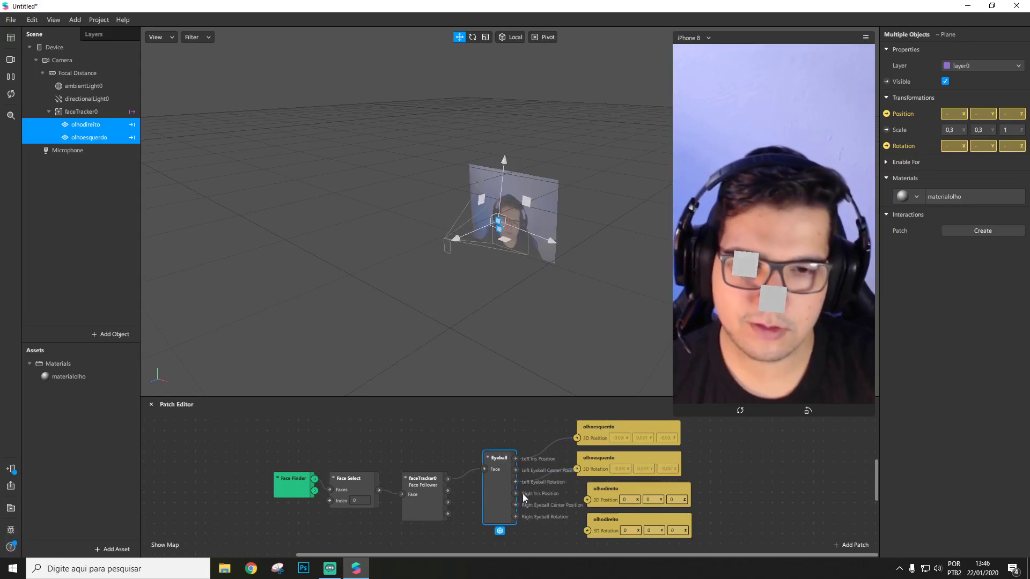
drag(516, 493, 588, 530)
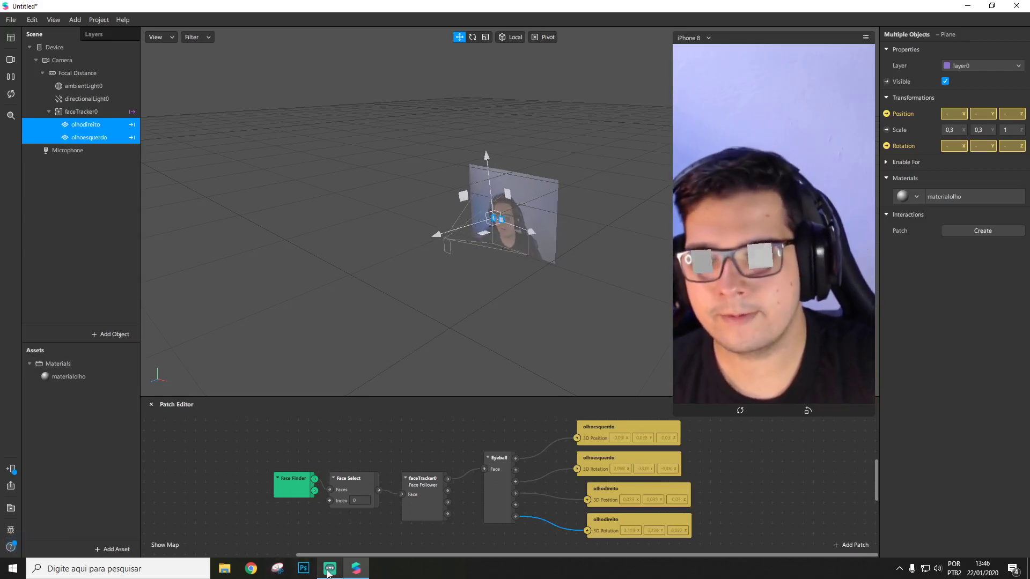
Search Google Images in Chrome for "eye png" and look over the iris pictures
click(269, 570)
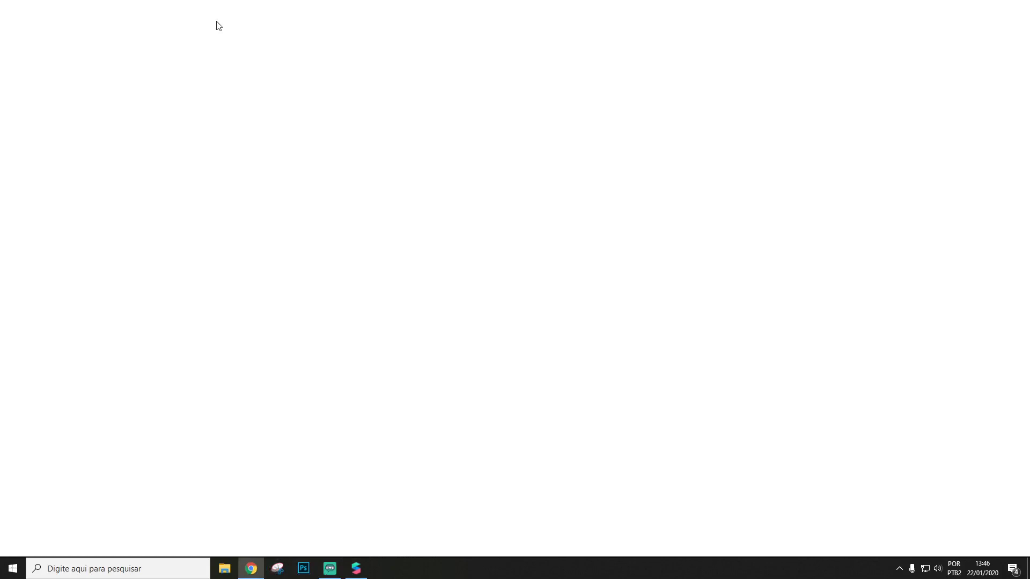
text(iris)
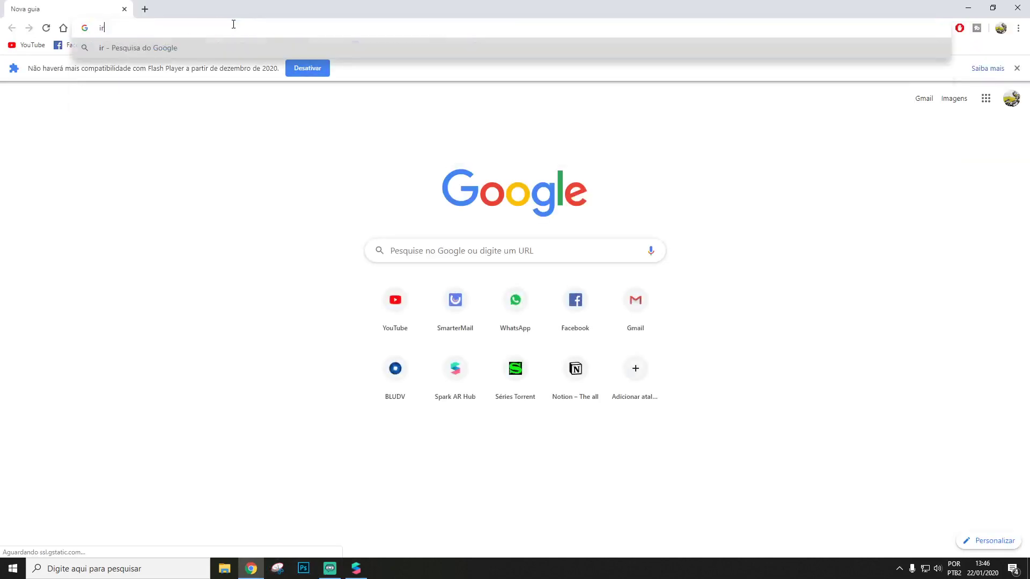
key(BackSpace)
key(BackSpace)
key(BackSpace)
key(BackSpace)
text(eye png)
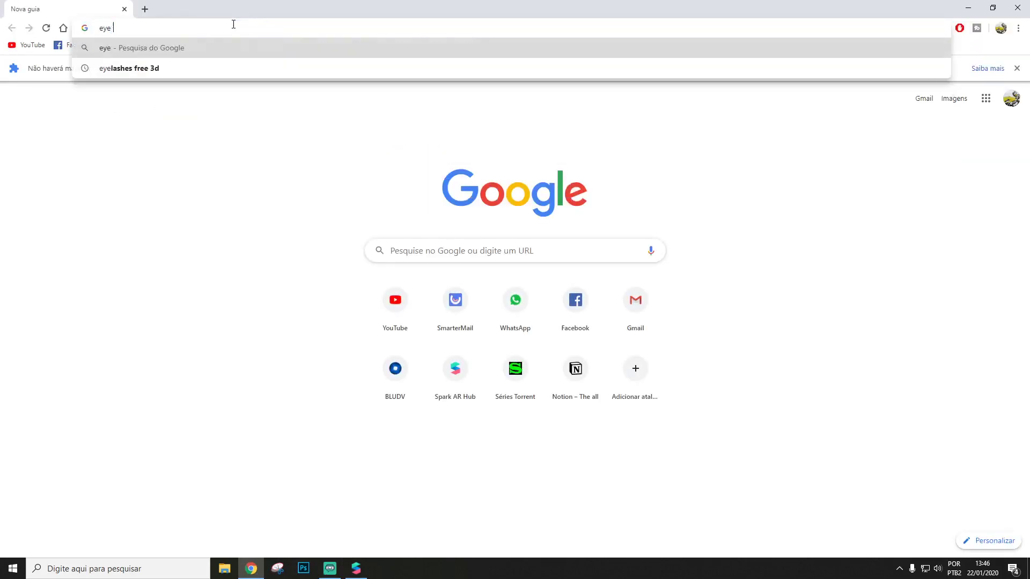
key(Return)
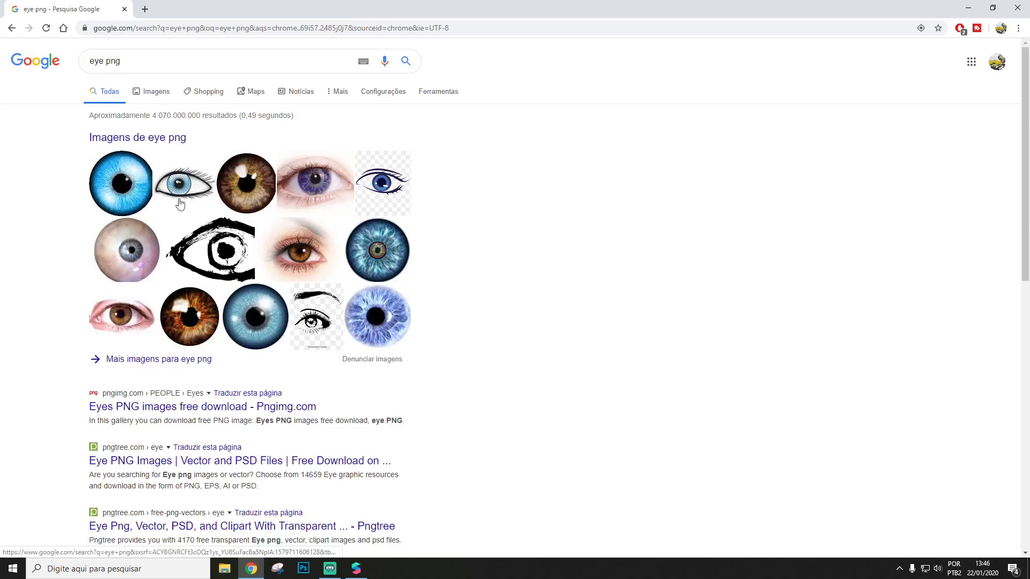
click(141, 94)
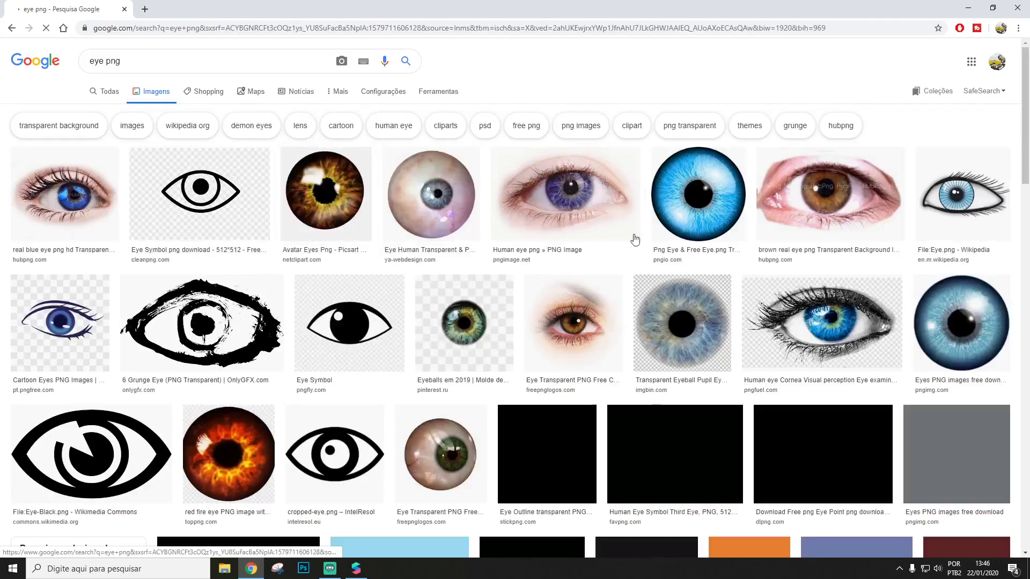
scroll(179, 291, down, 3)
scroll(287, 329, up, 3)
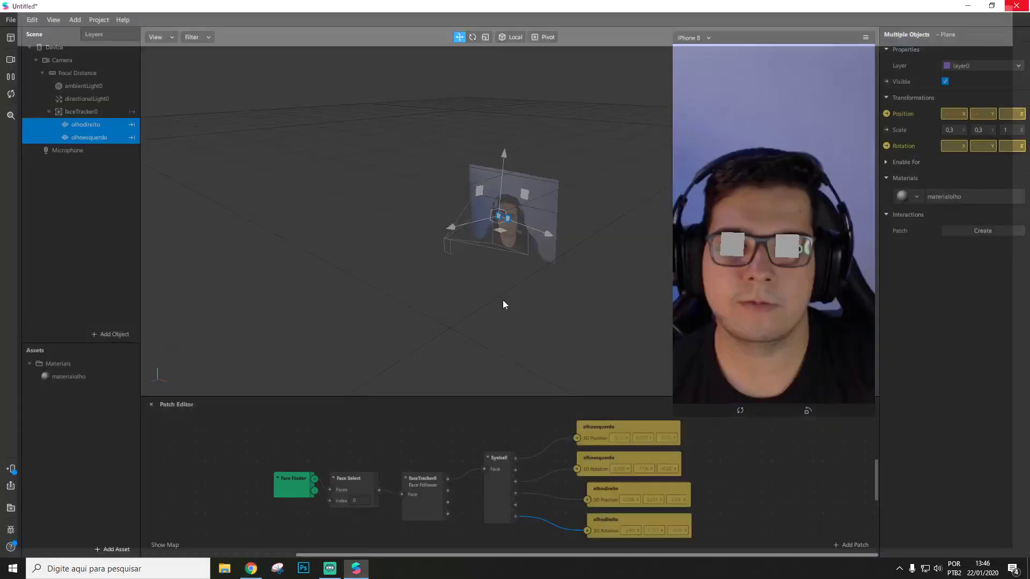
click(357, 568)
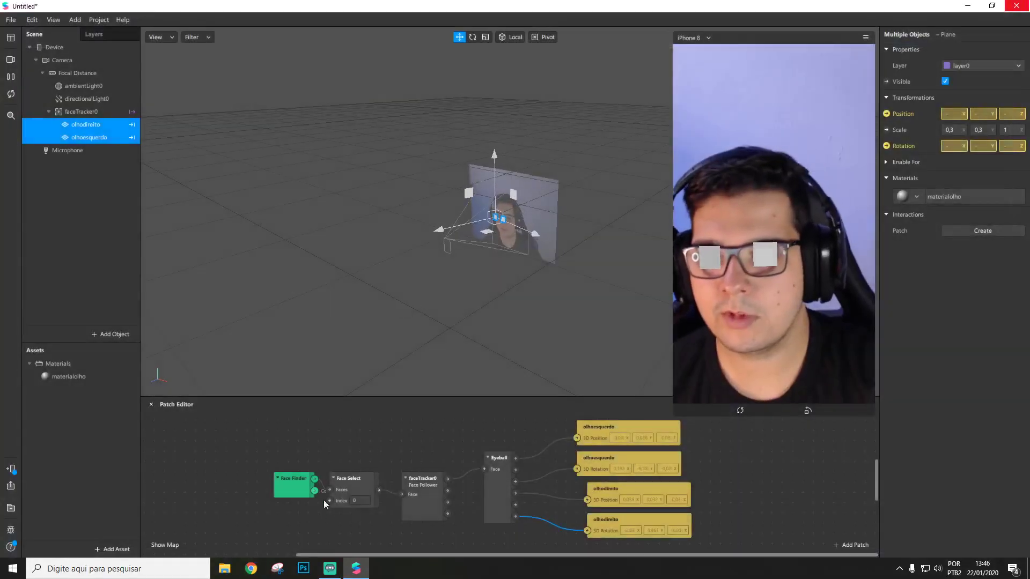
Browse in File Explorer to the desktop's Aulas > Cordeolho folder and look over its eye image files
key(super+e)
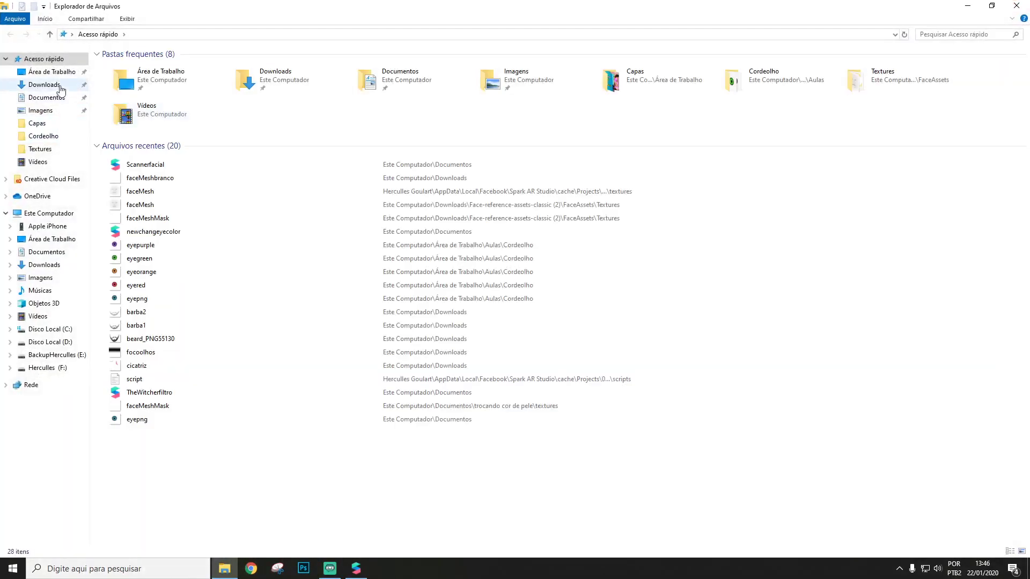
click(51, 73)
double_click(187, 81)
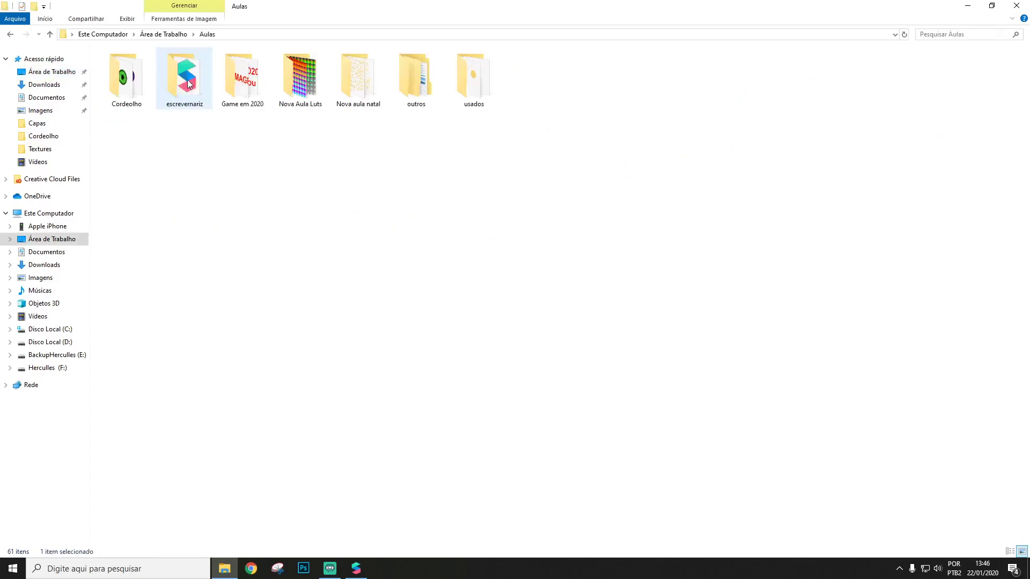
double_click(126, 78)
click(124, 67)
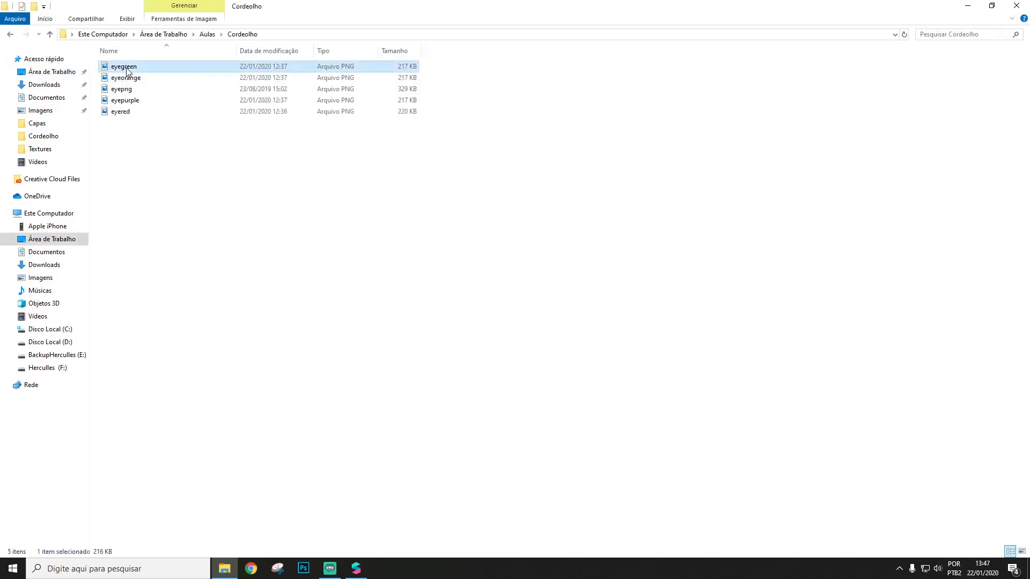
click(123, 112)
click(124, 67)
key(alt+Tab)
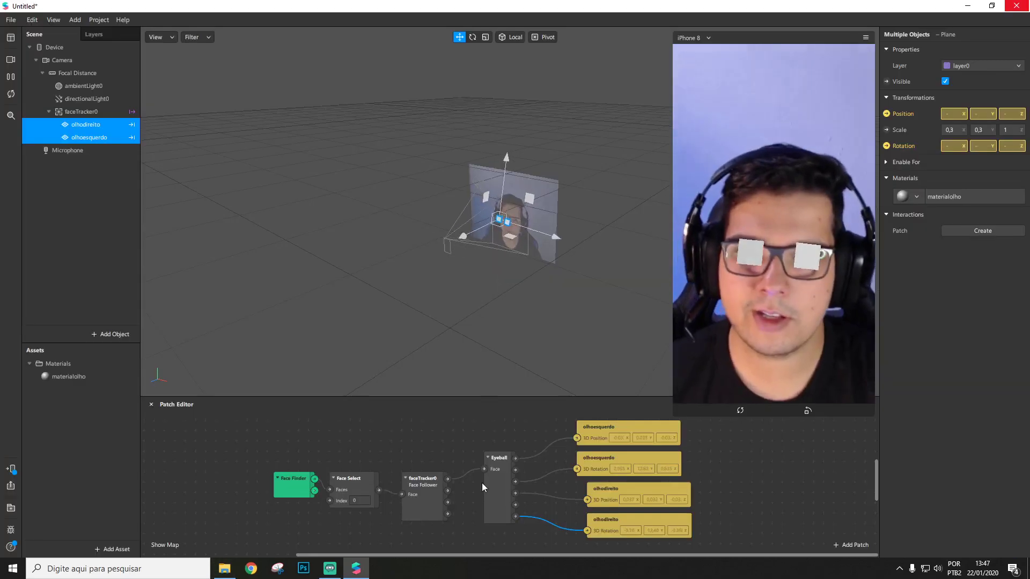
click(224, 568)
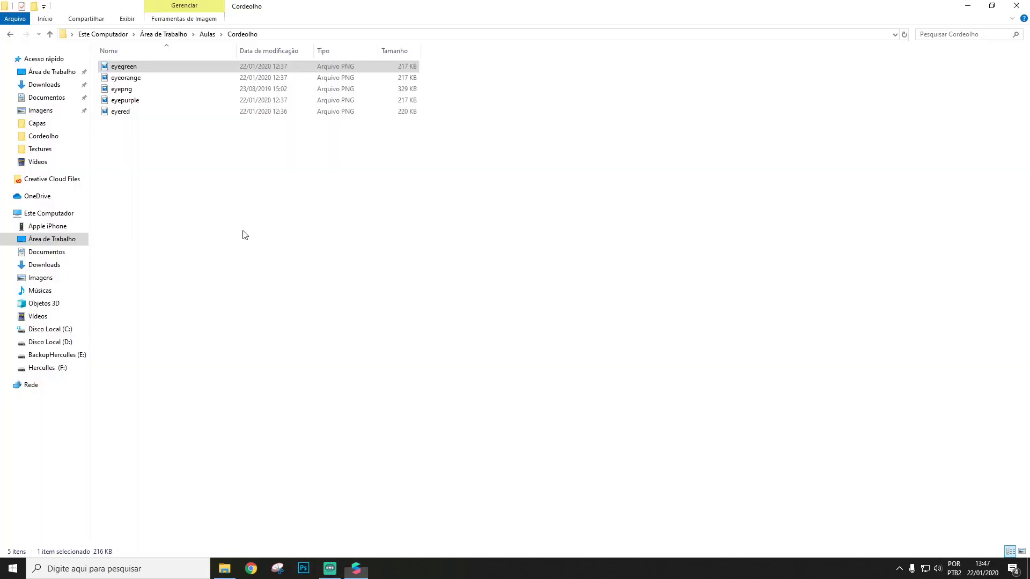
Preview the eyepng image at full size and open the file in Photoshop
double_click(133, 89)
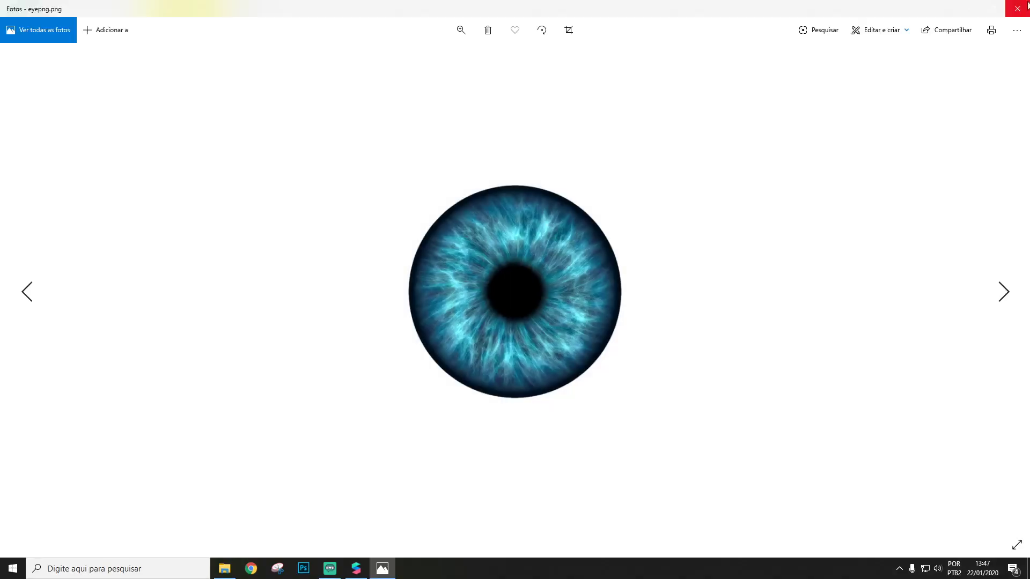
key(alt+F4)
right_click(128, 89)
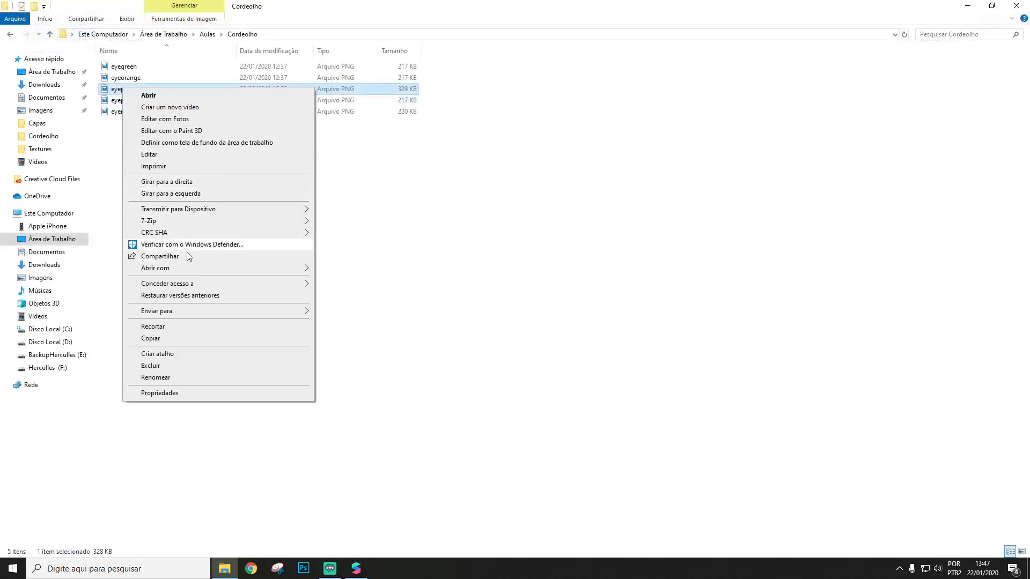
mouse_move(199, 268)
click(400, 281)
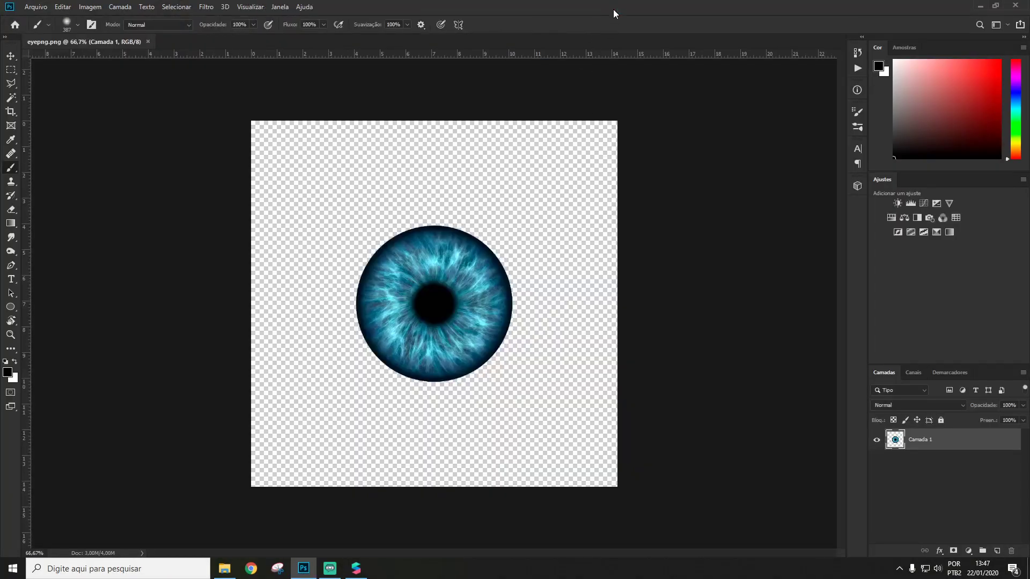
Try colorizing the iris with a Hue/Saturation adjustment at hue 187 and saturation +60, and close Photoshop
key(ctrl+u)
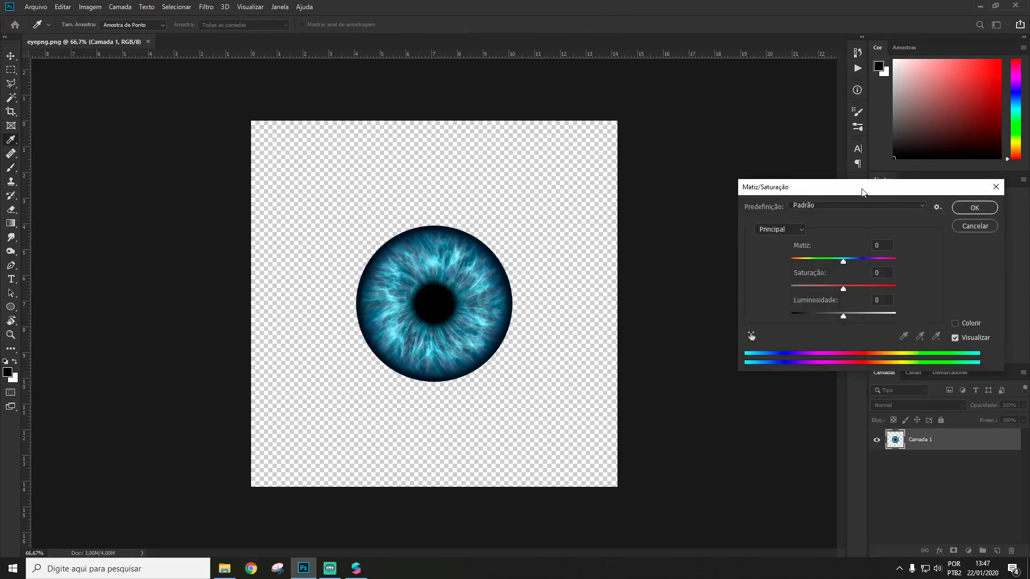
drag(864, 192, 788, 191)
drag(738, 291, 775, 291)
drag(712, 263, 767, 264)
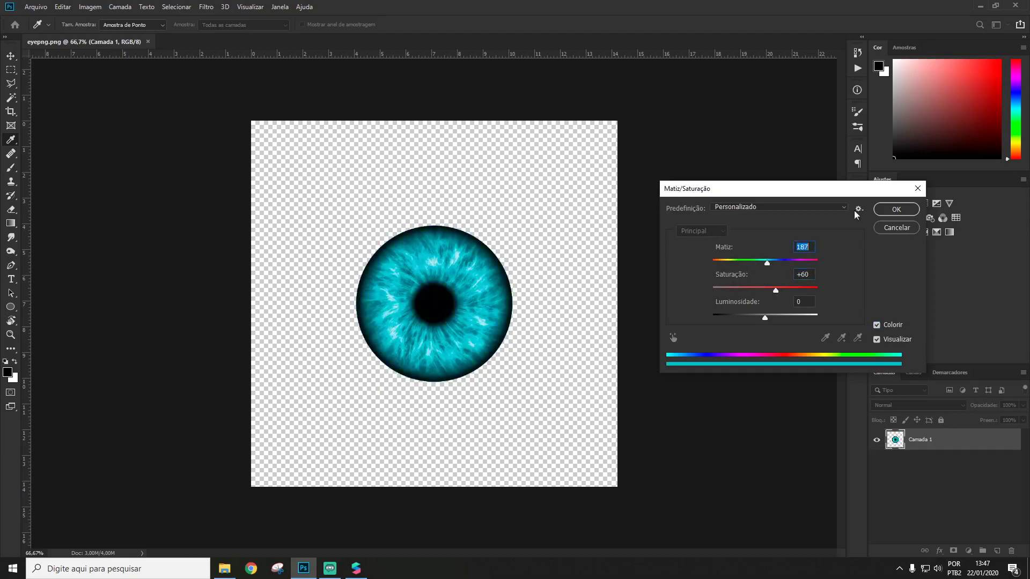
click(900, 232)
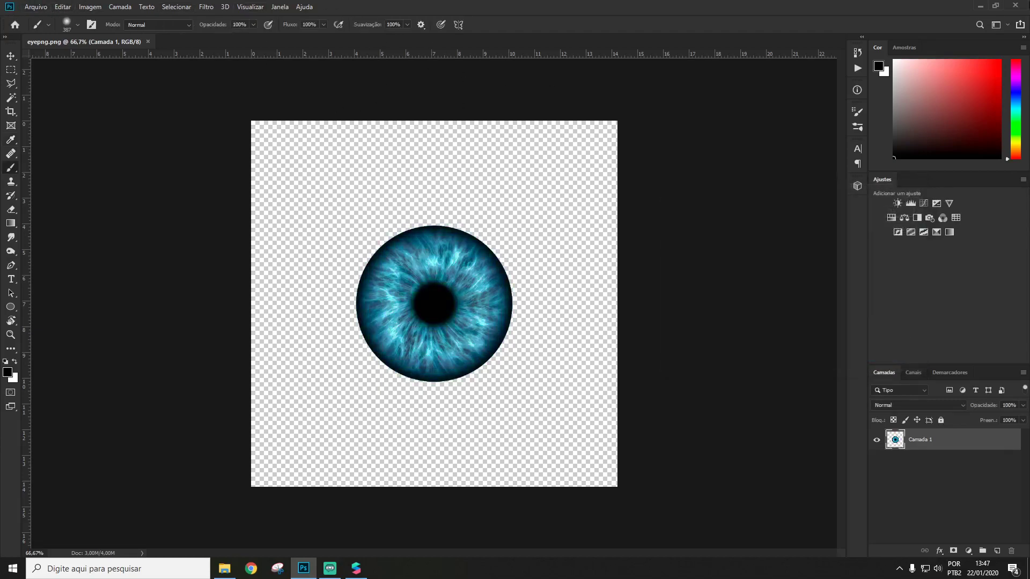
click(1017, 5)
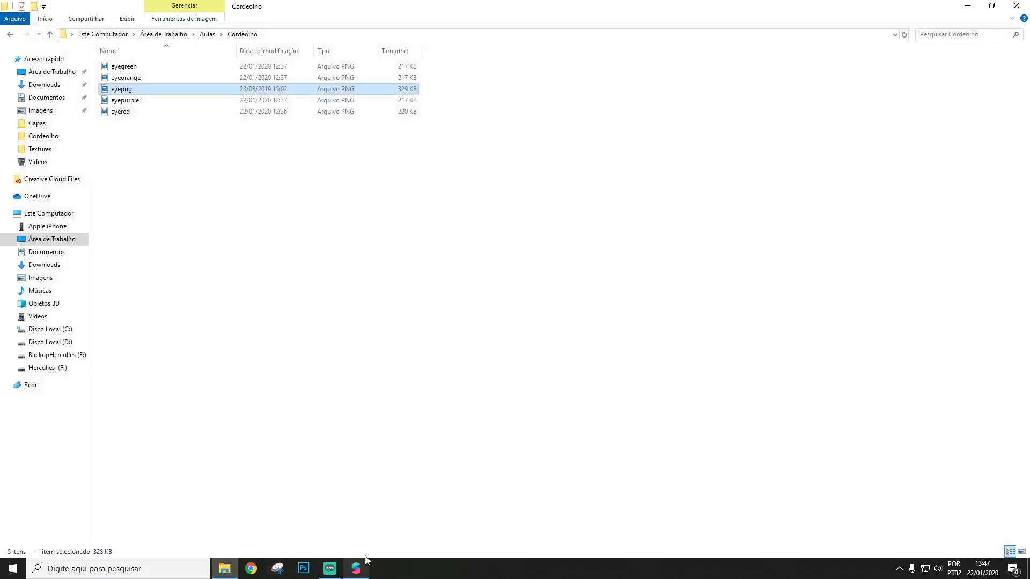
Switch back to Spark AR Studio and set the materialolho material's shader type to Flat
click(359, 566)
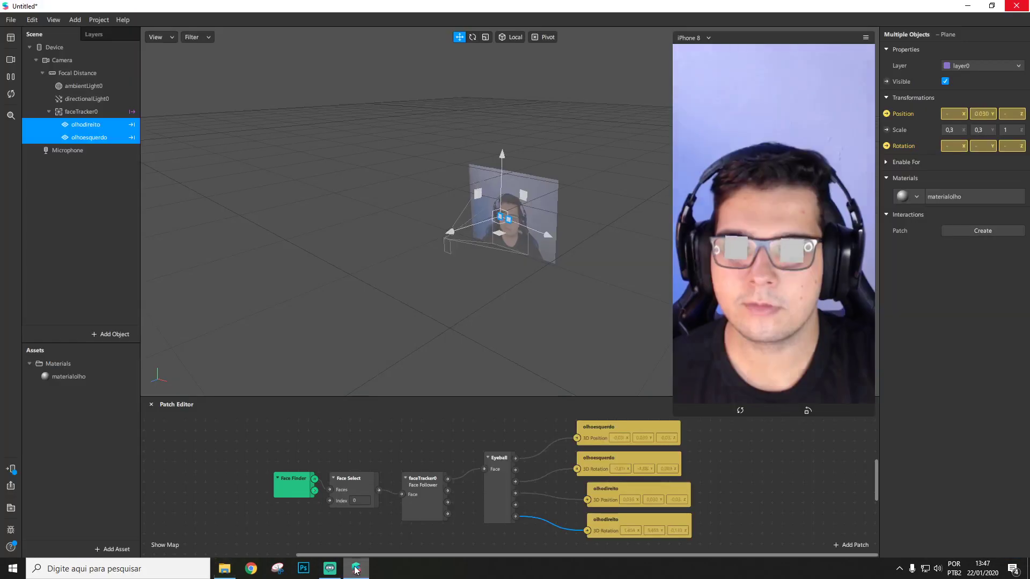
click(60, 377)
click(962, 49)
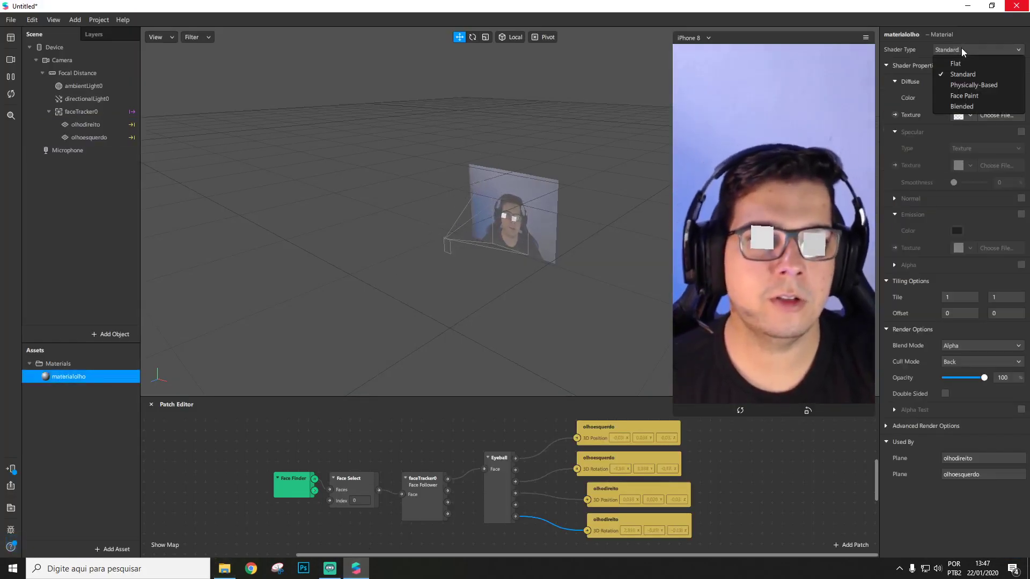
click(955, 63)
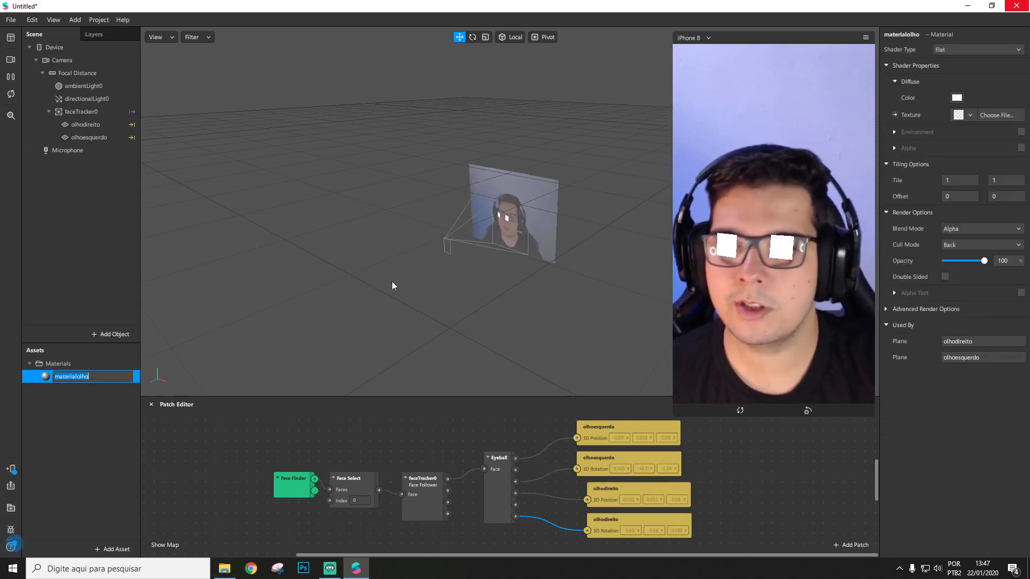
click(960, 118)
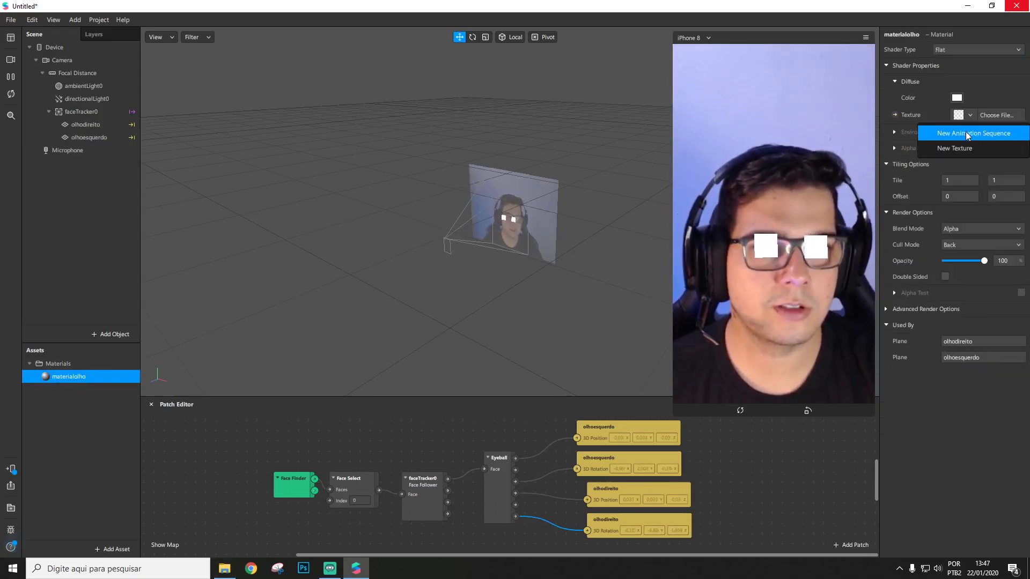
click(951, 51)
click(951, 52)
click(950, 63)
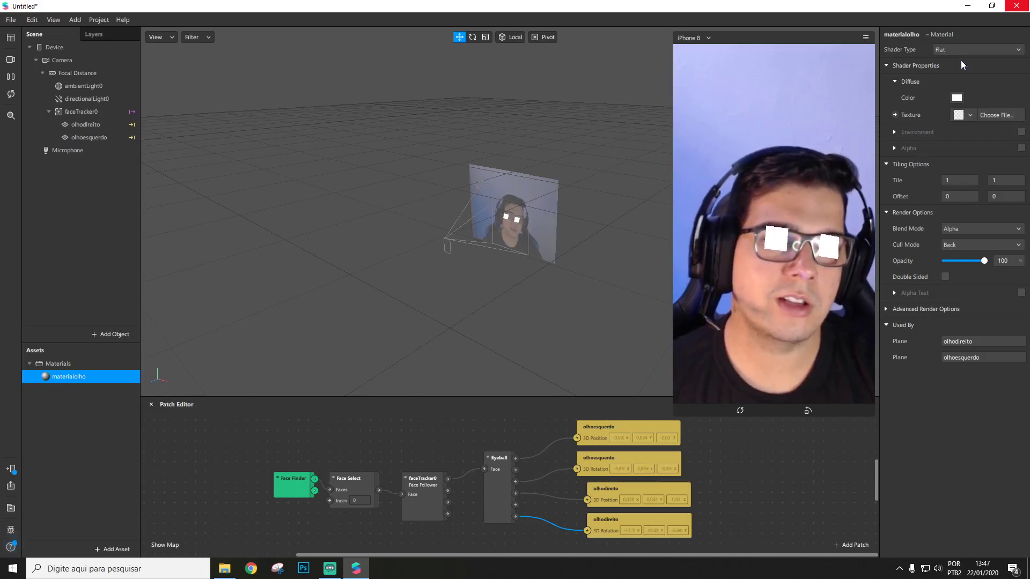
Assign a new animation sequence as materialolho's texture and import eyegreen, eyeorange, eyepng, eyepurple and eyered from the Cordeolho folder as its frames
click(962, 115)
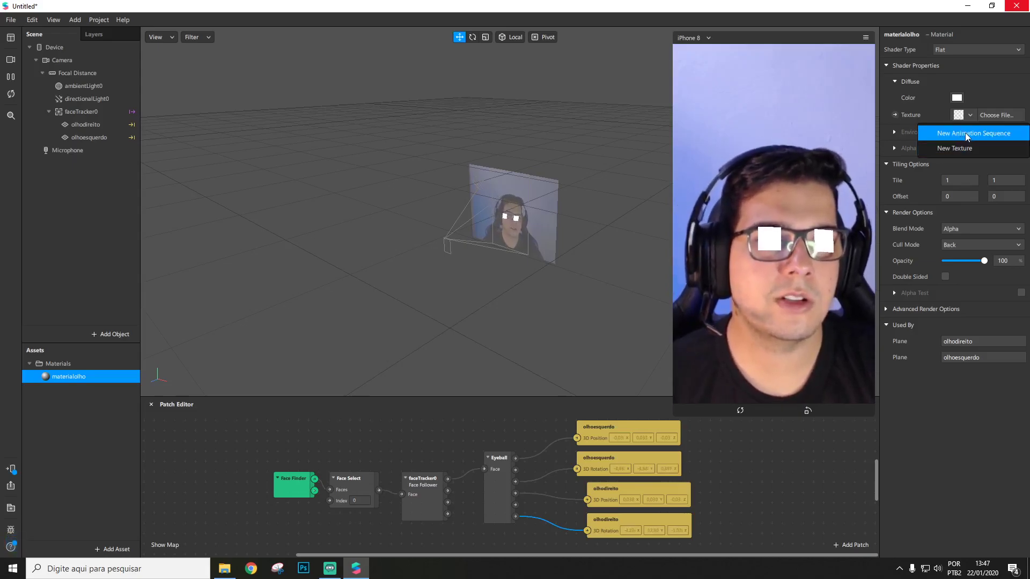
click(969, 134)
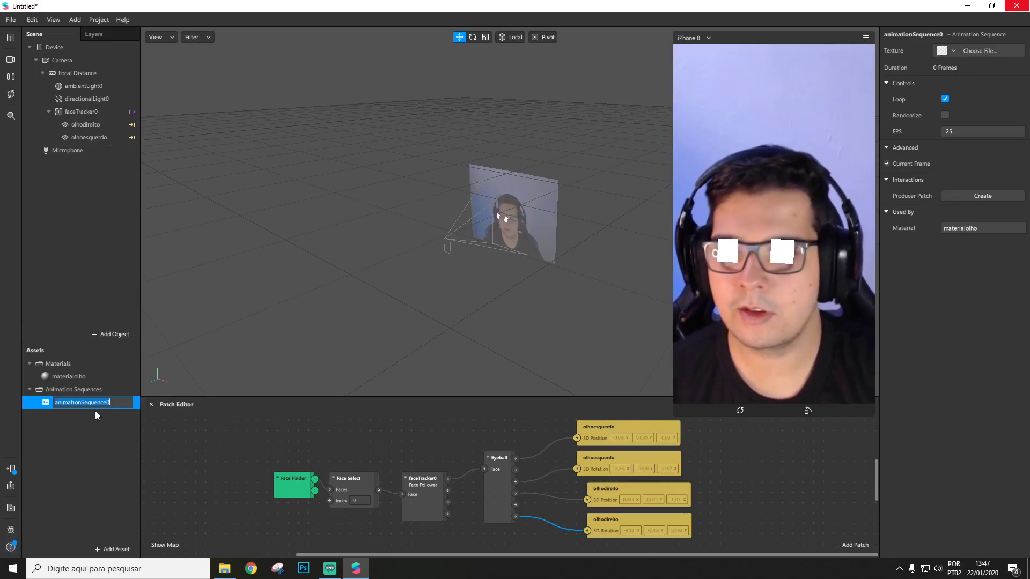
click(943, 51)
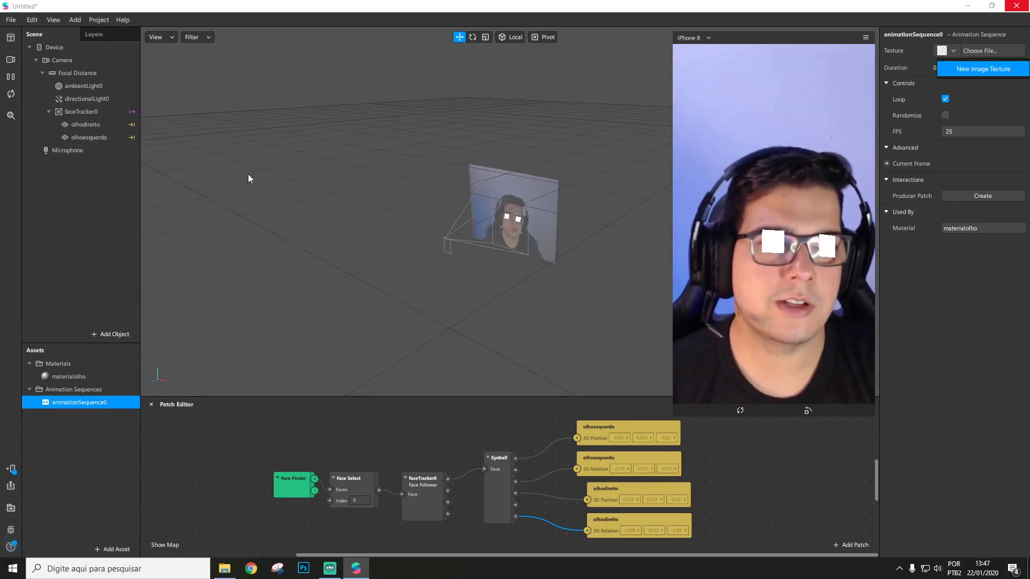
click(125, 96)
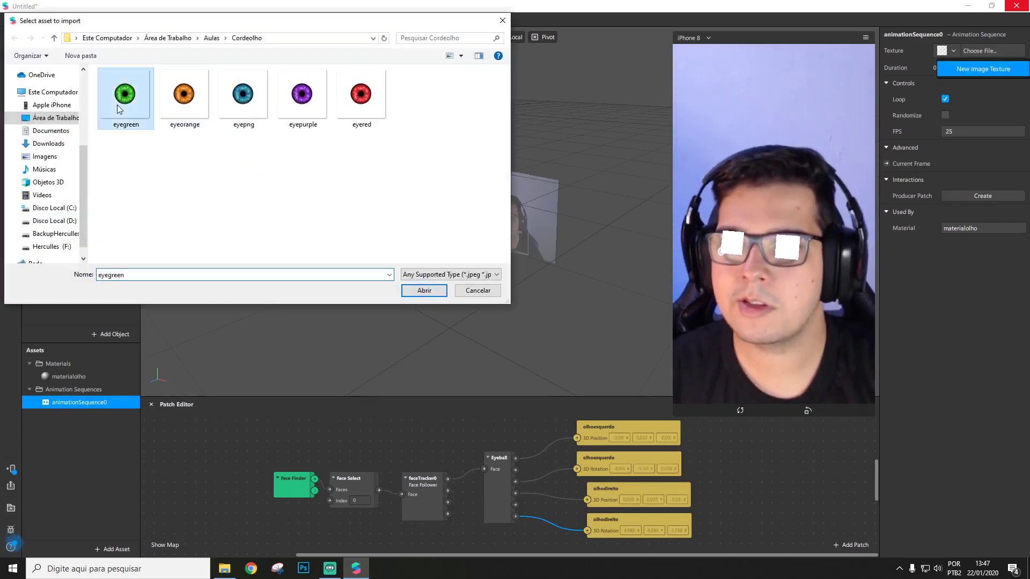
shift+click(361, 97)
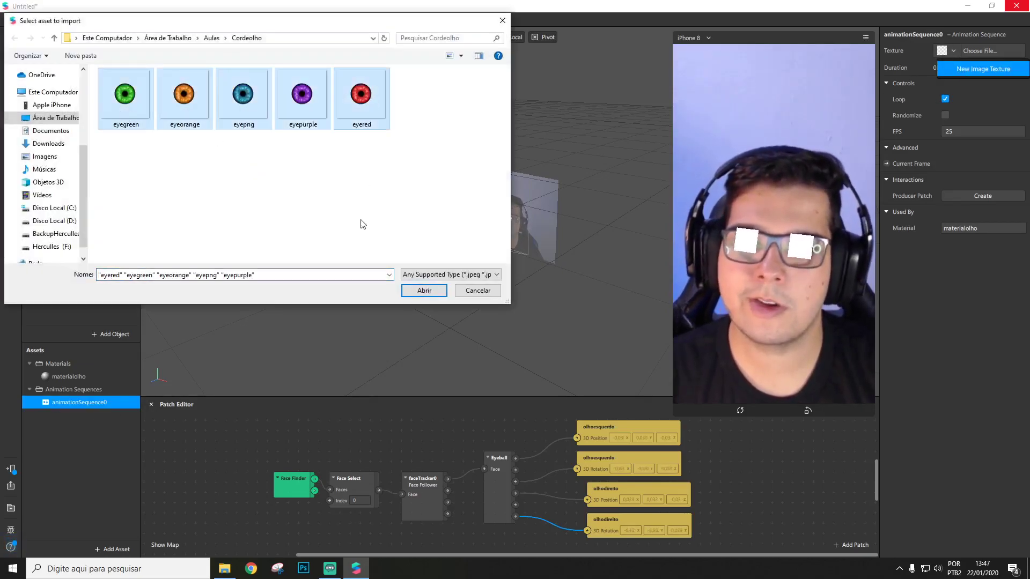
click(424, 290)
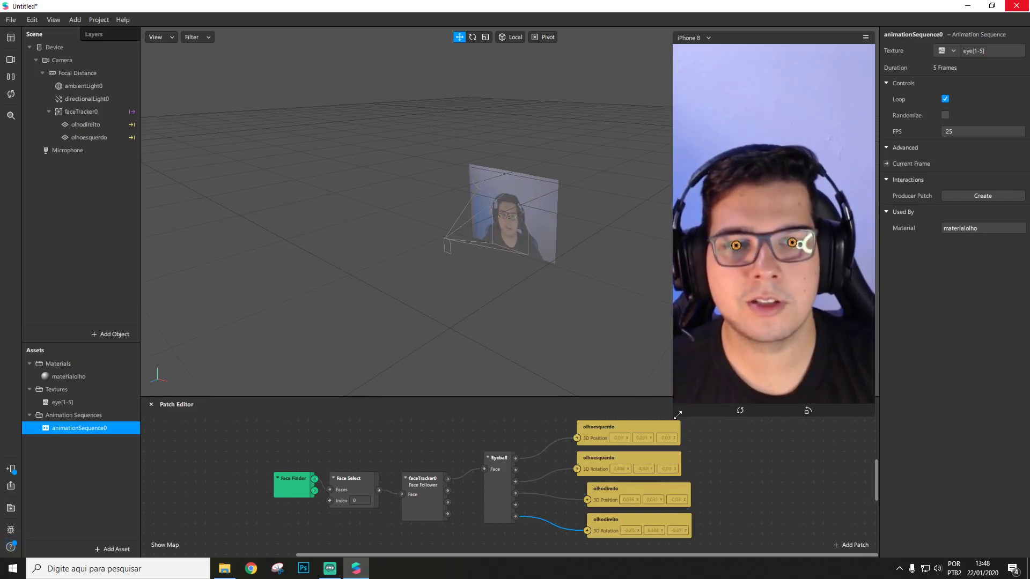
Enlarge the device preview and turn on No compression for the eye[1-5] texture sequence
drag(677, 415, 595, 554)
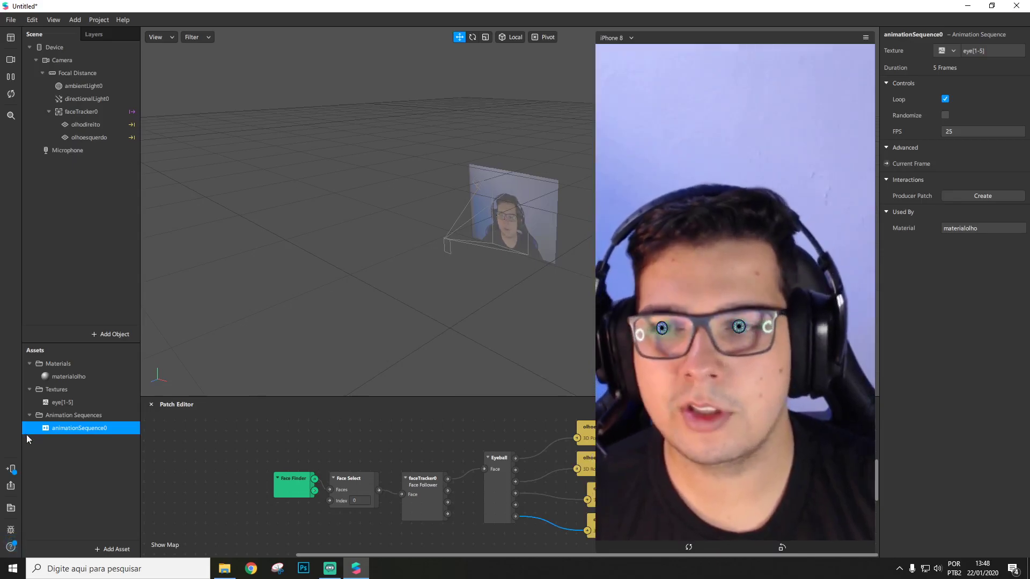
click(62, 402)
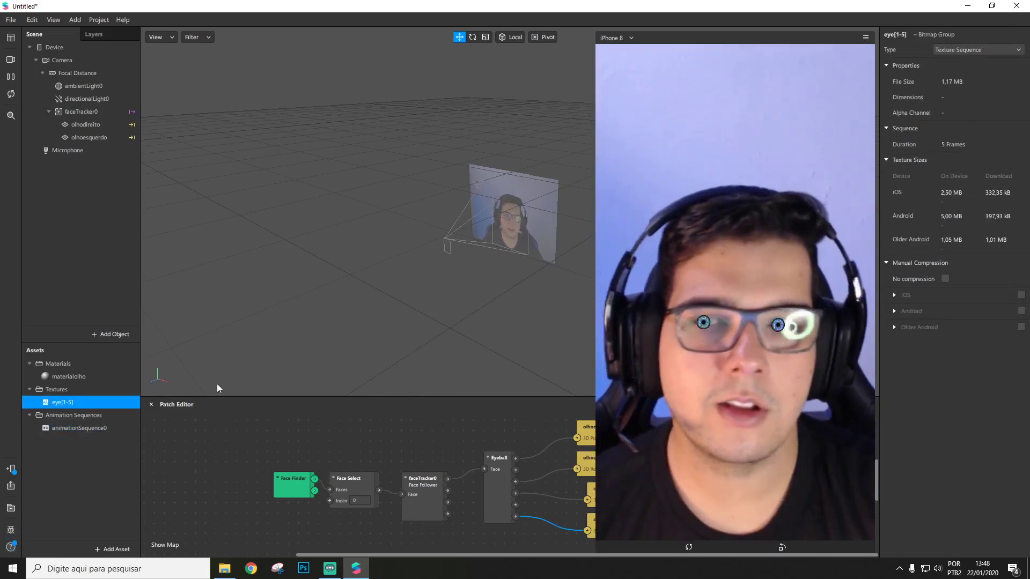
click(72, 428)
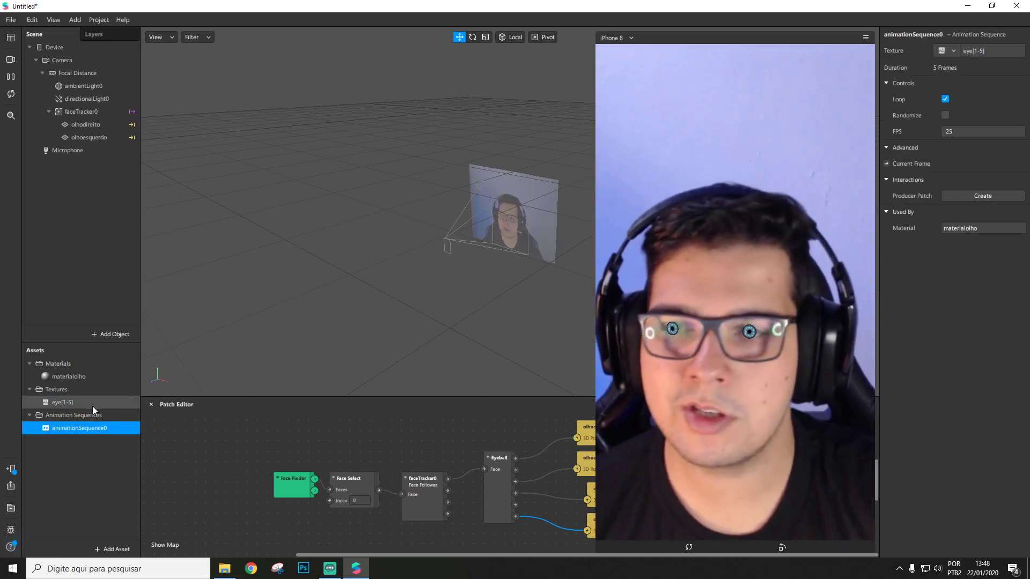
click(67, 403)
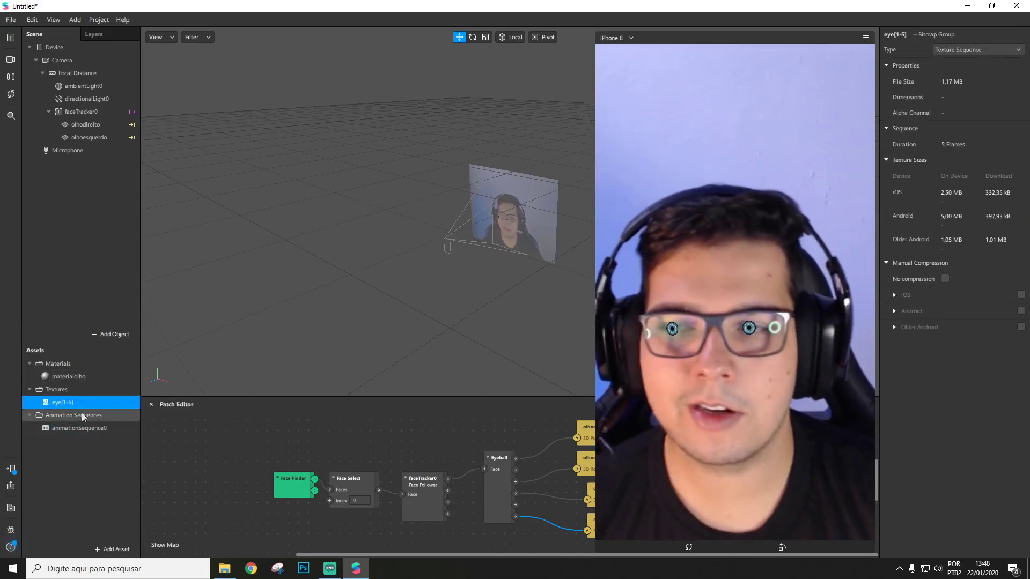
click(945, 279)
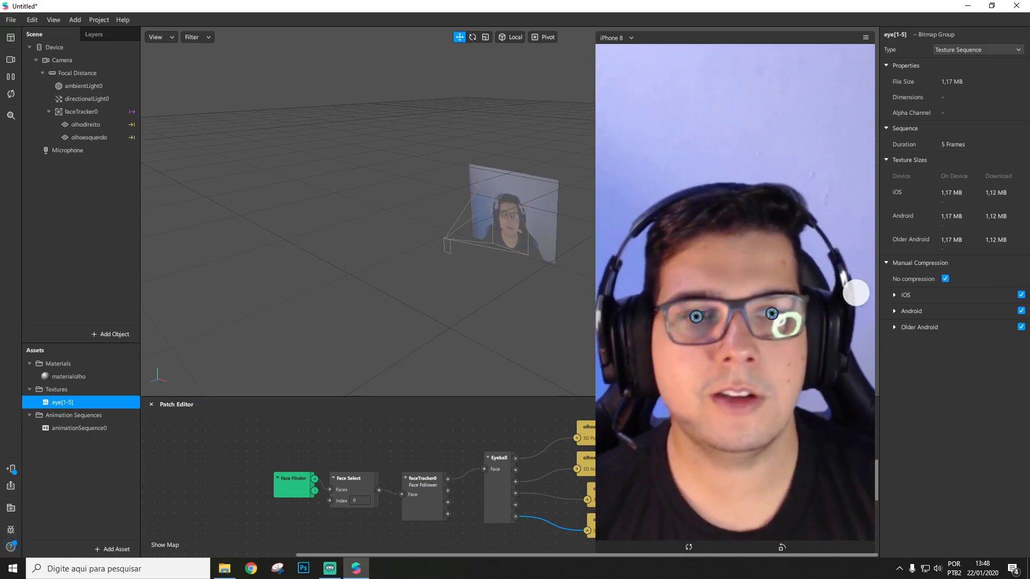
Expose animationSequence0's Current Frame as a patch and add a Screen Tap patch beside it
click(70, 428)
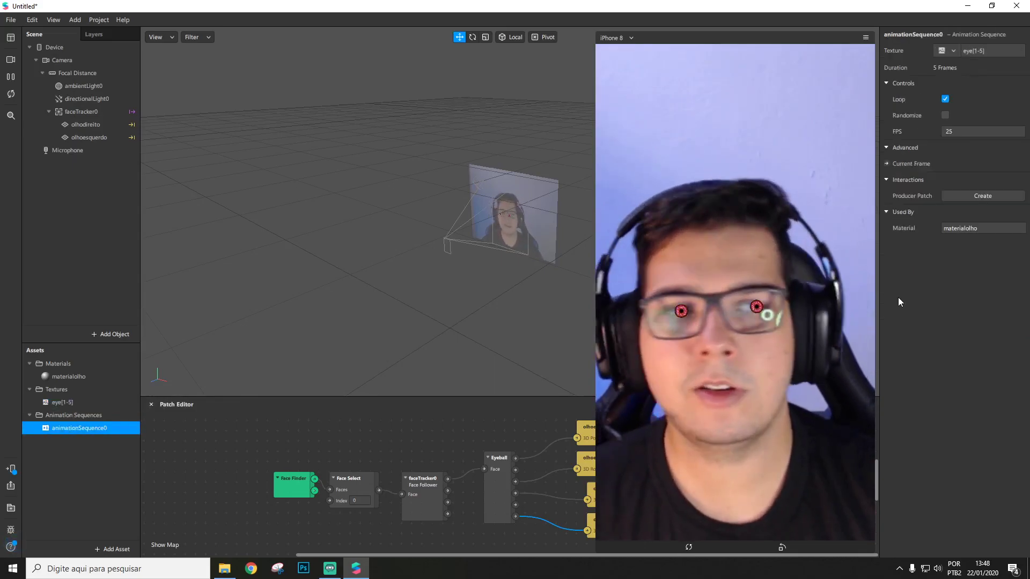
click(886, 164)
drag(410, 484, 493, 450)
right_click(323, 467)
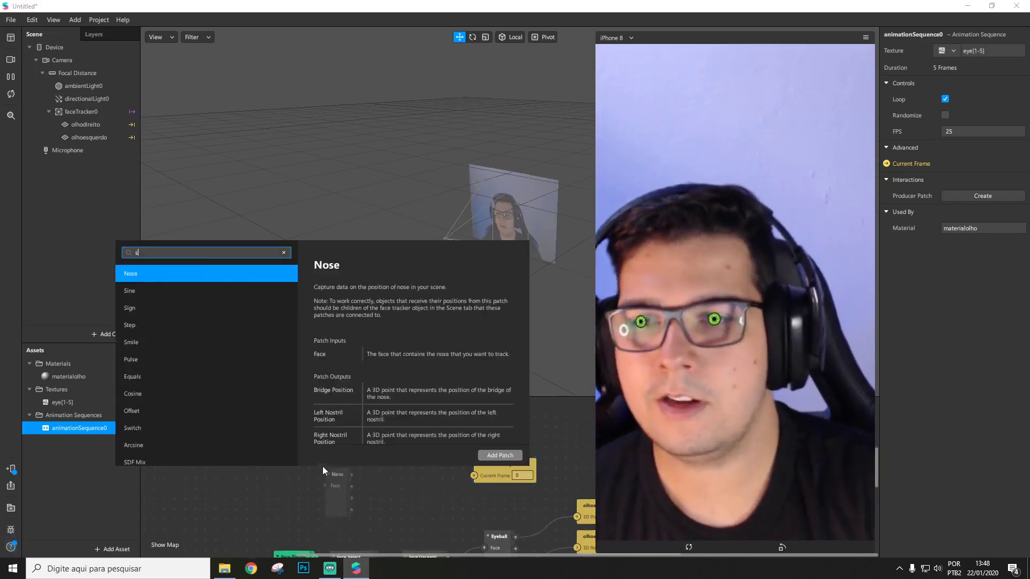
text(scree)
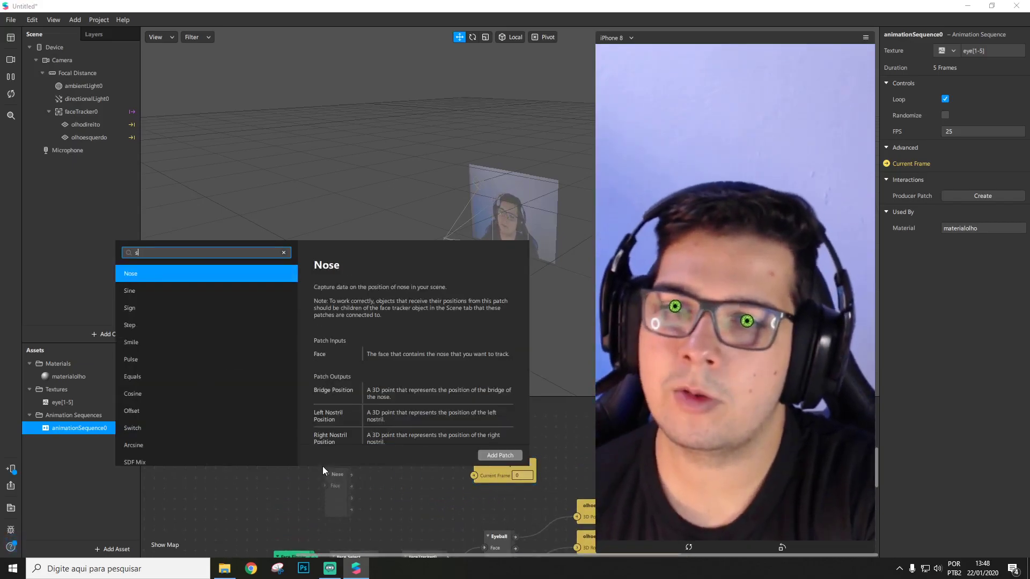
key(Down)
key(Return)
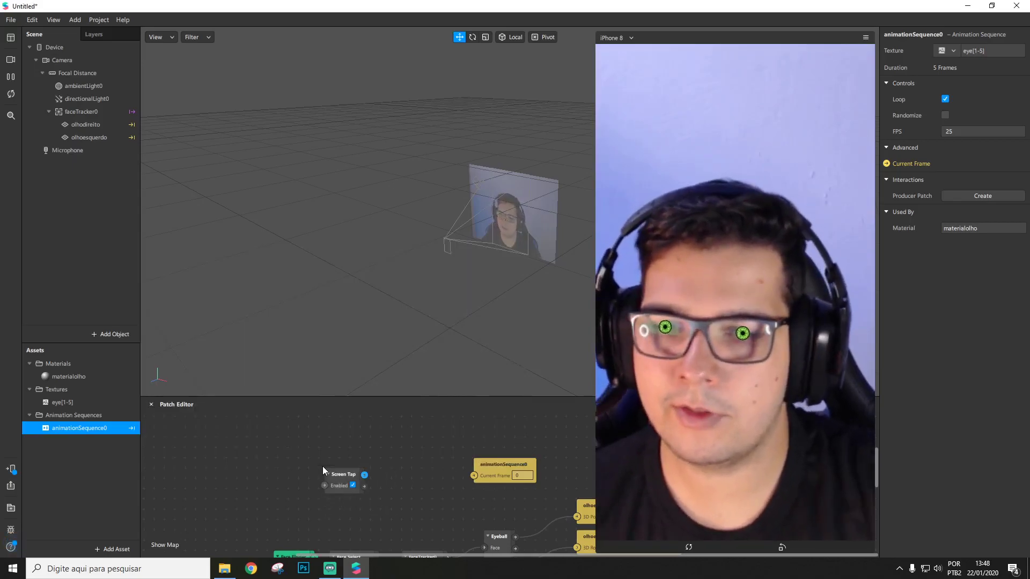
Add a Counter patch, link Screen Tap to its Increase input, and feed its count into animationSequence0's Current Frame
drag(332, 469, 397, 442)
text(count)
key(Return)
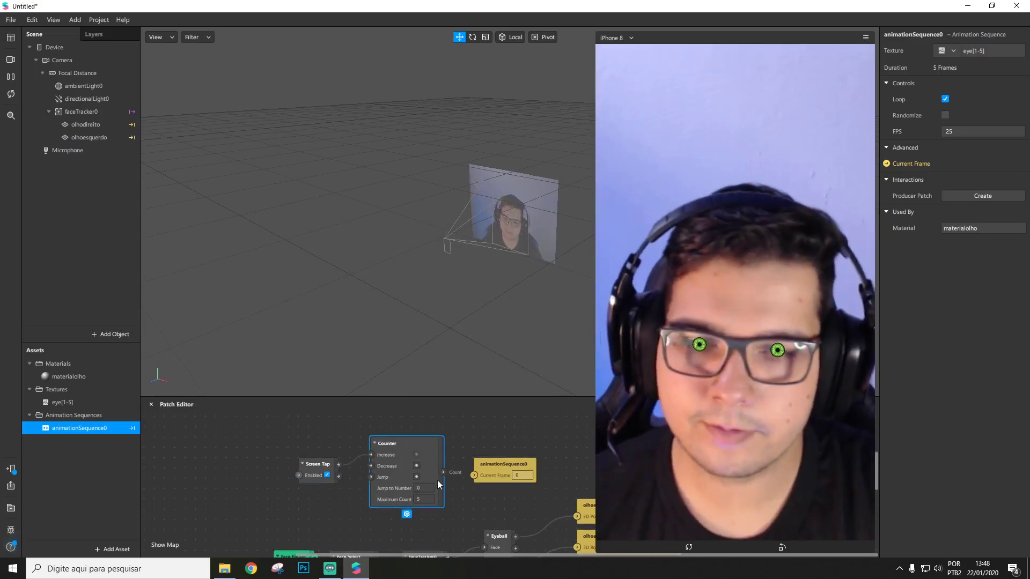
drag(470, 479, 495, 462)
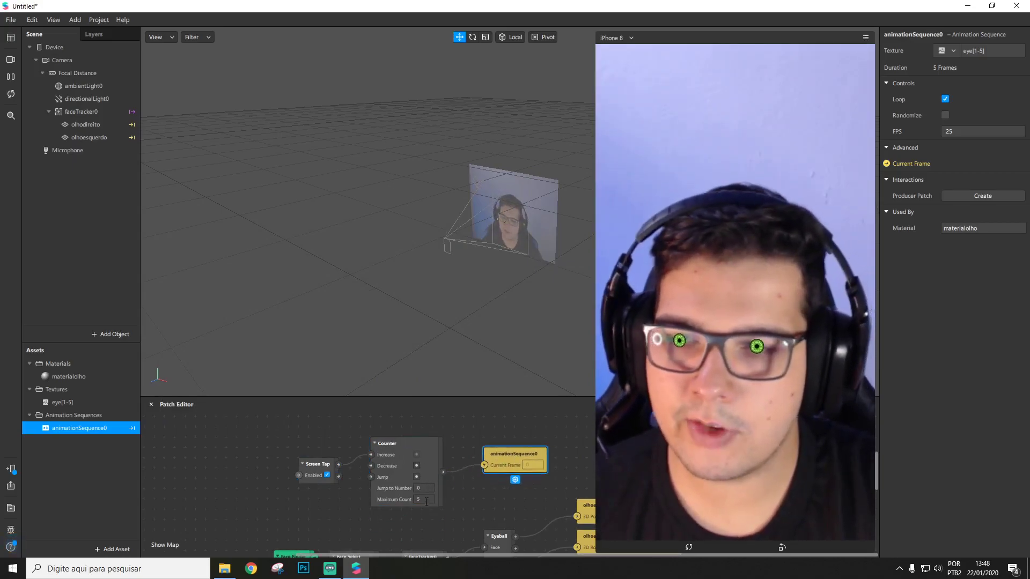
mouse_move(402, 444)
mouse_down()
mouse_move(422, 434)
mouse_move(410, 455)
mouse_up()
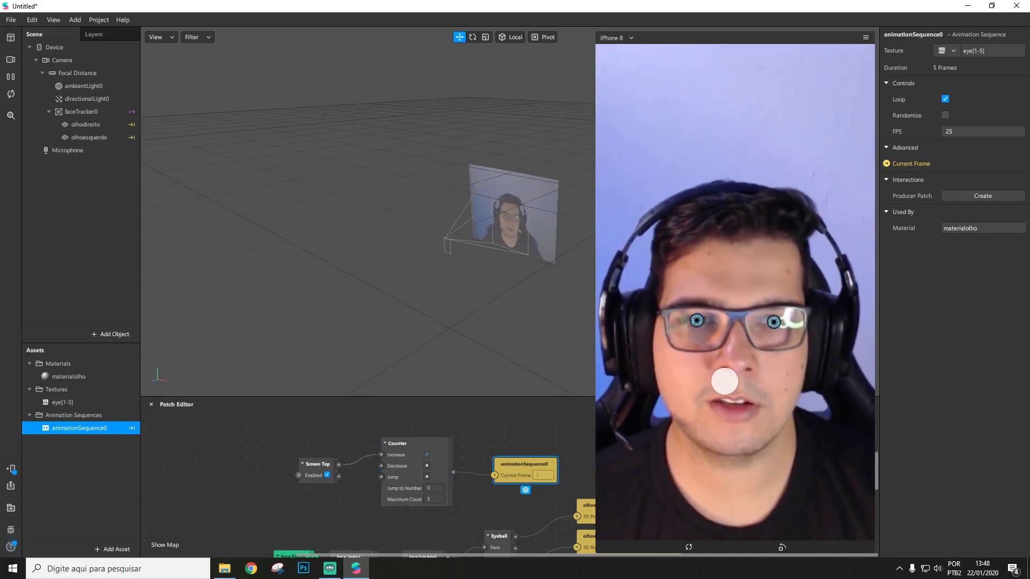
Set materialolho's blend mode to Add and its opacity to 100%, cycling through the iris colors in the preview to test them
click(50, 378)
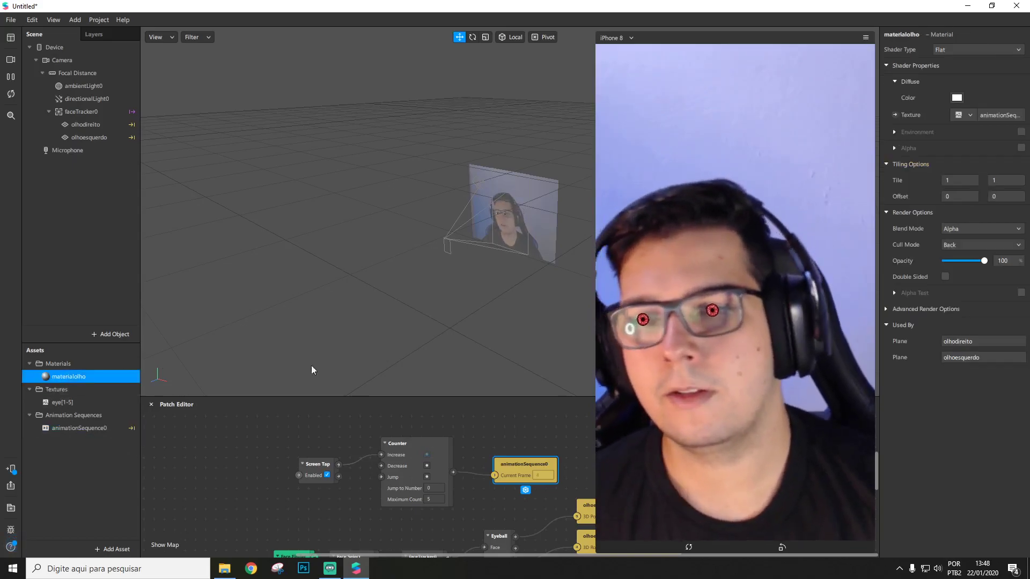
click(966, 229)
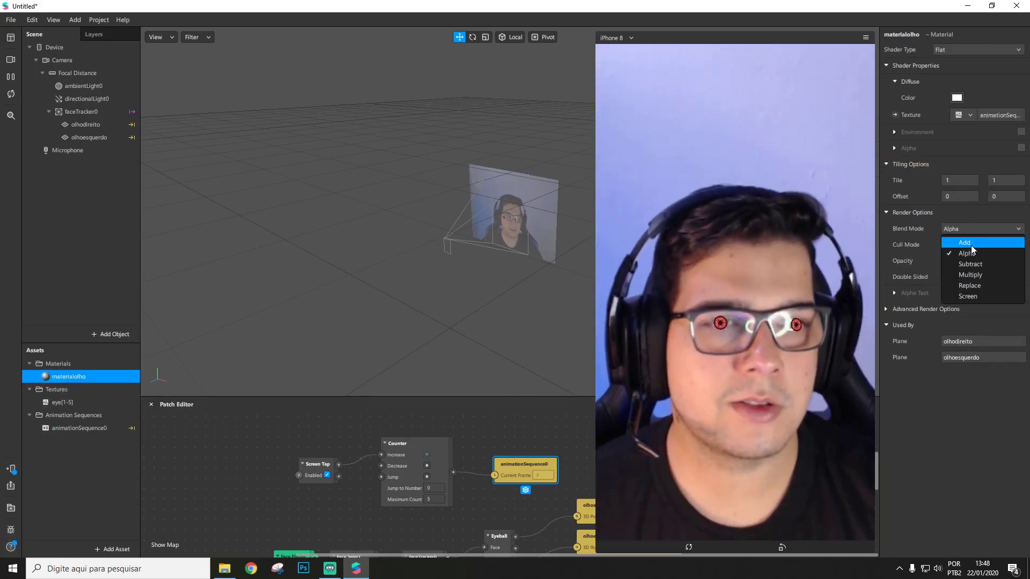
click(965, 243)
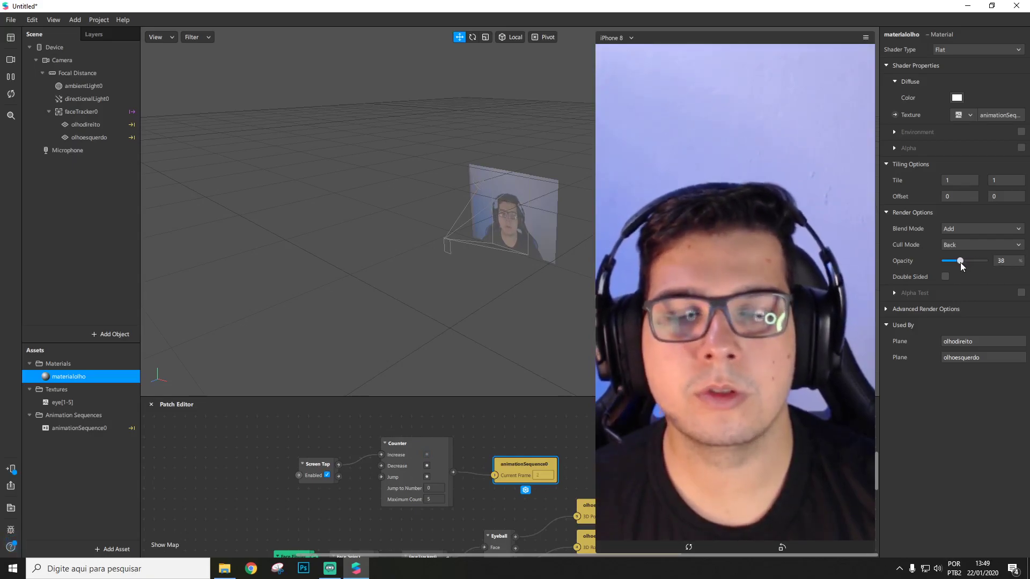
click(751, 376)
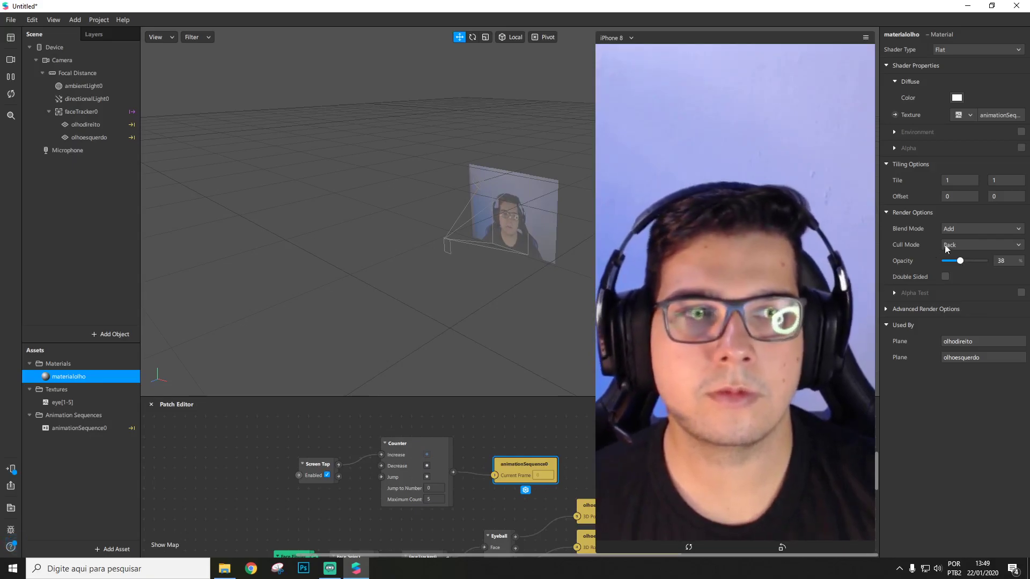
click(989, 261)
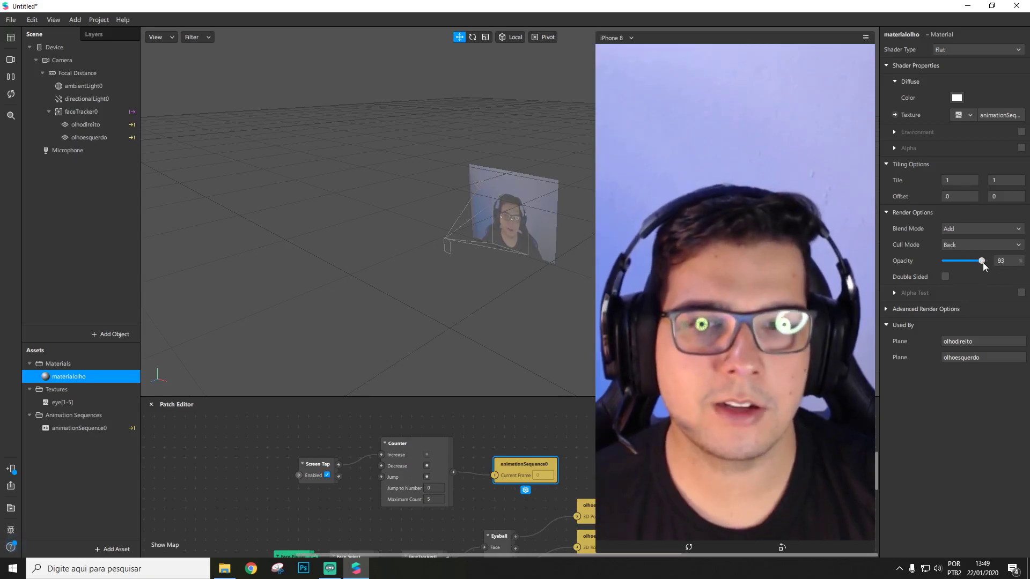
click(744, 324)
click(677, 421)
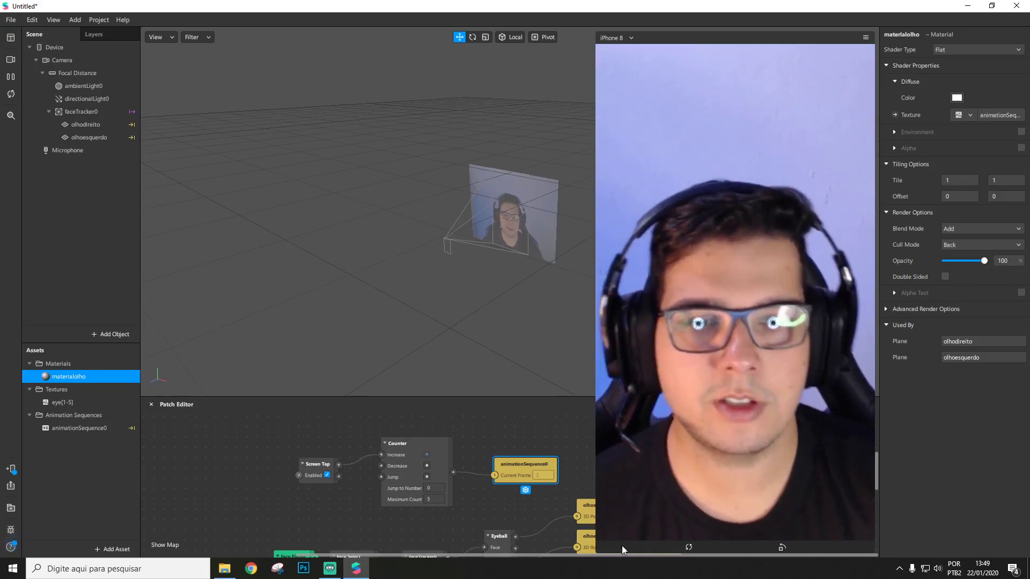
Shrink the device preview and reposition the Counter patch between Screen Tap and animationSequence0
drag(600, 559, 647, 461)
scroll(481, 507, up, 3)
drag(407, 481, 428, 491)
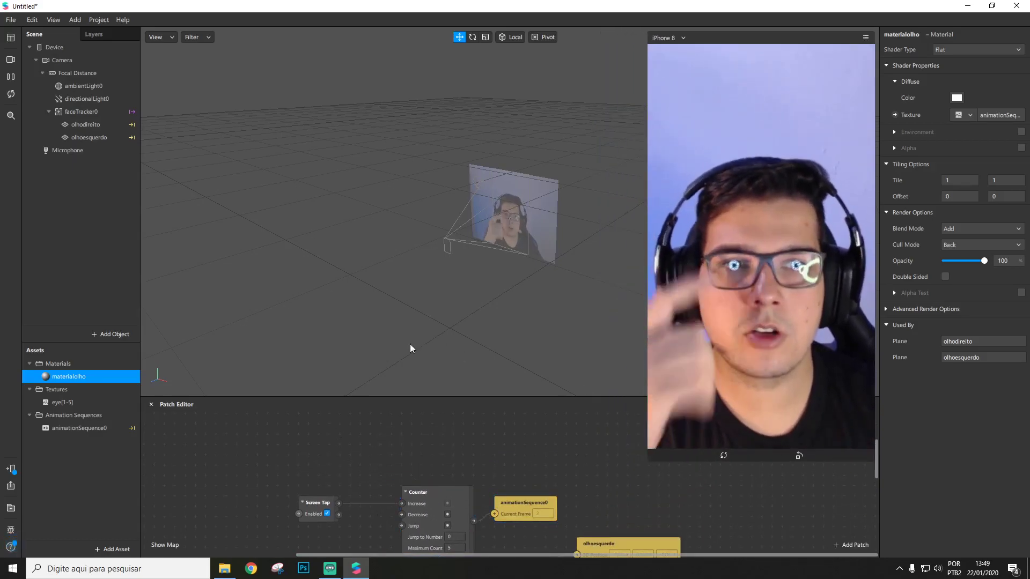
Add a face mesh under faceTracker0 and turn off its Mouth option
click(75, 114)
right_click(75, 114)
mouse_move(108, 122)
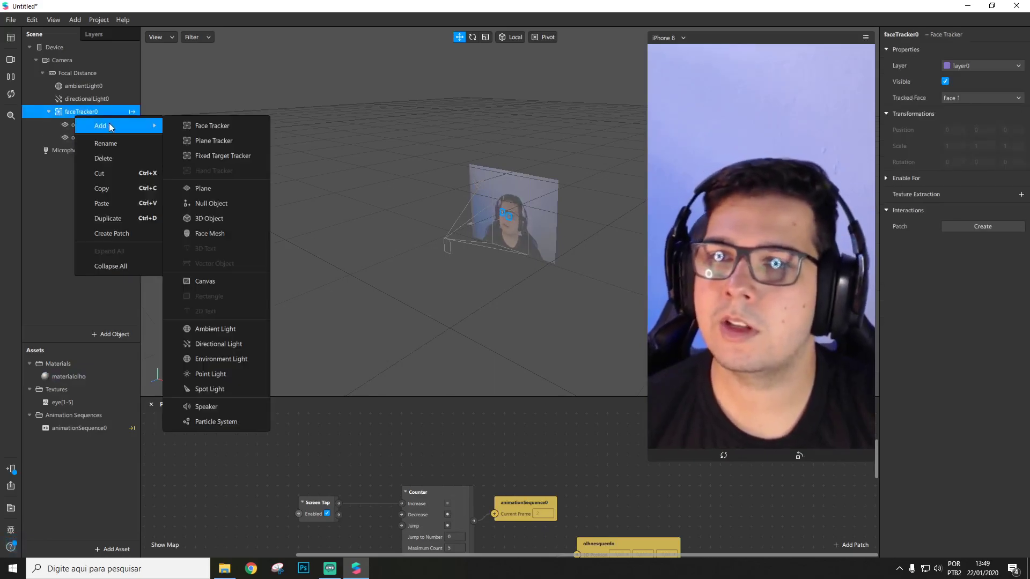
click(204, 233)
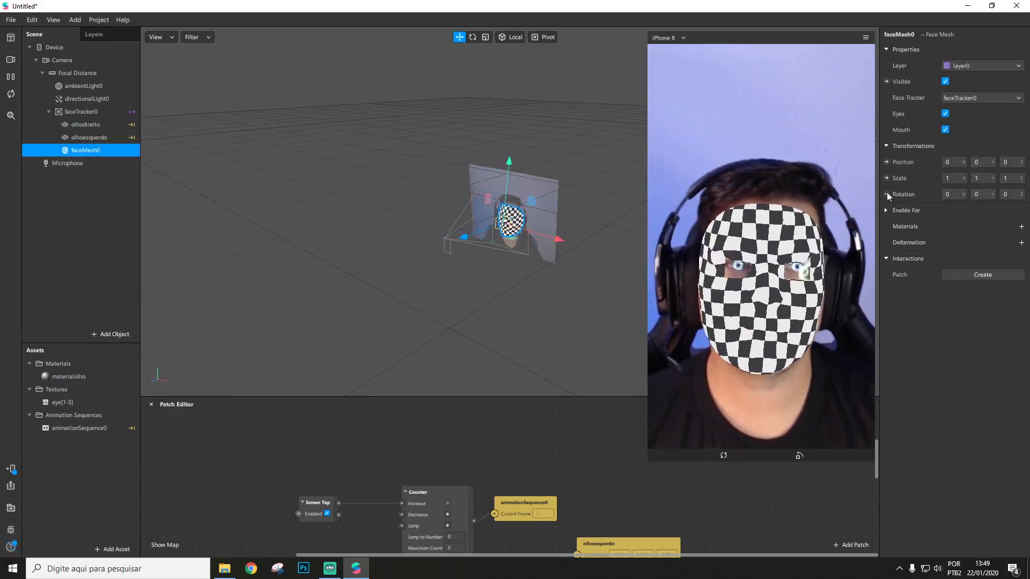
click(945, 129)
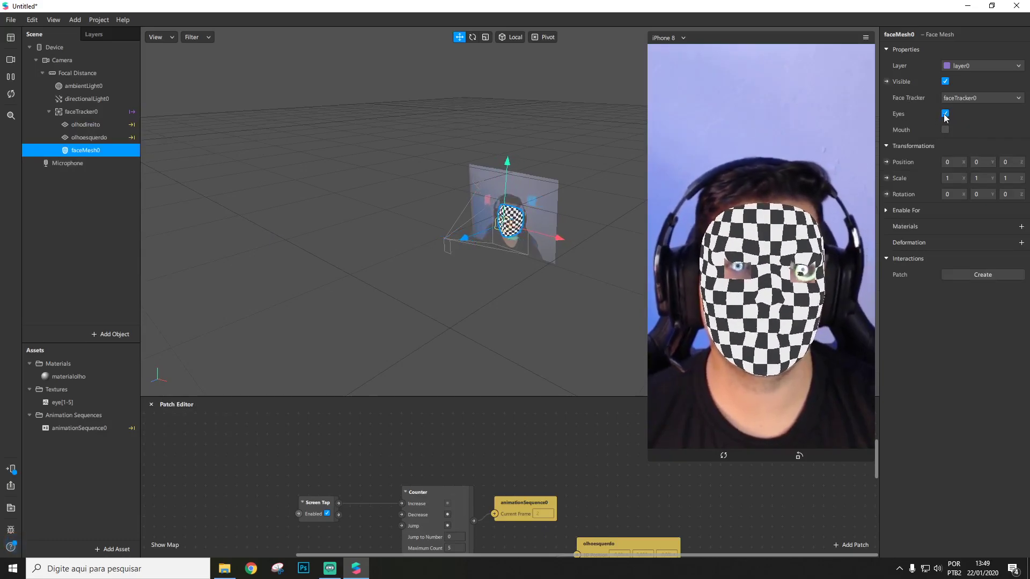
Create a new material on the face mesh and rename it materialrosto
click(1021, 227)
click(990, 262)
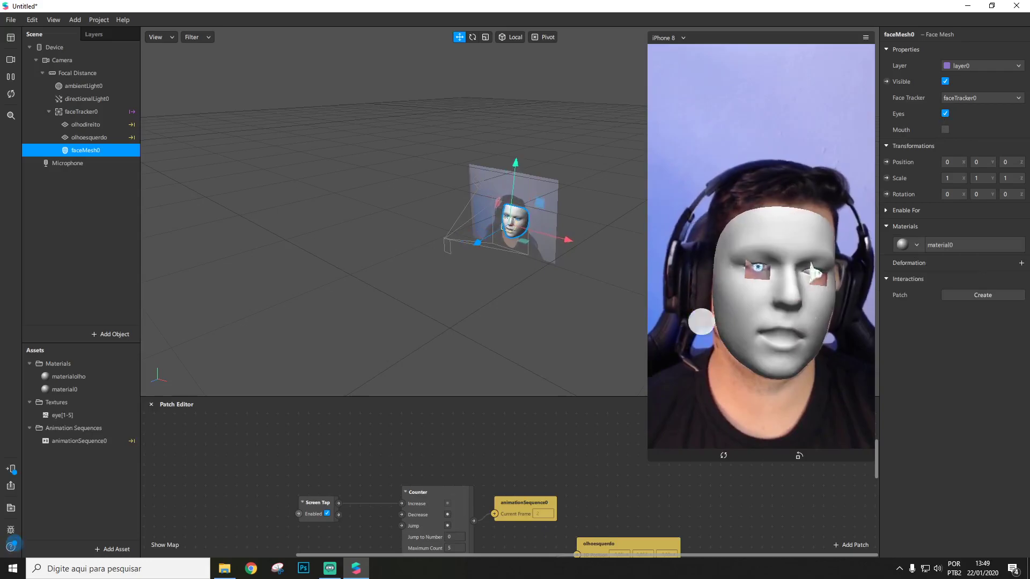
click(85, 390)
click(94, 390)
text(rosto)
key(Return)
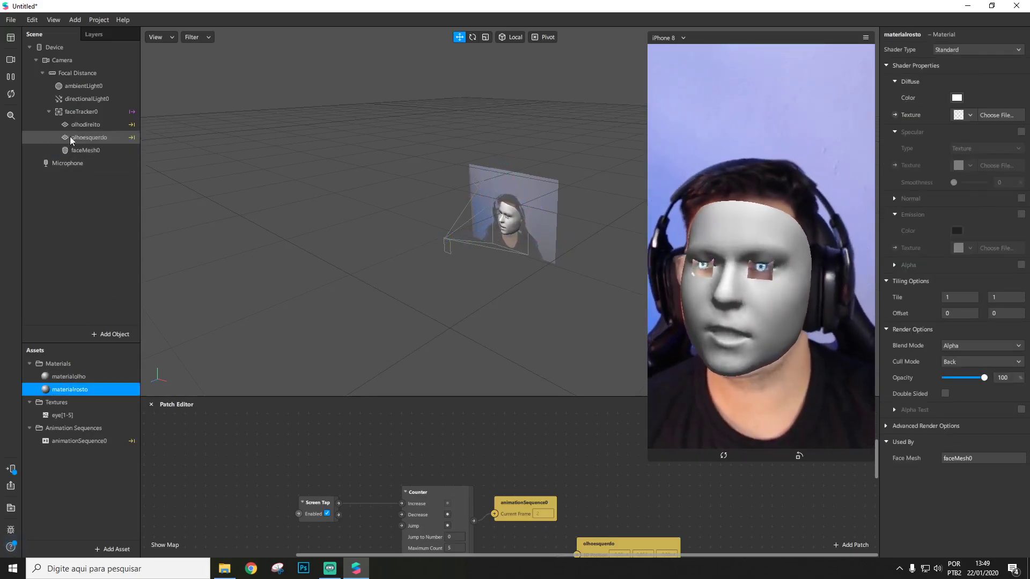
Extract faceTracker0's texture and assign it to materialrosto, with the shader type set to Flat
click(81, 112)
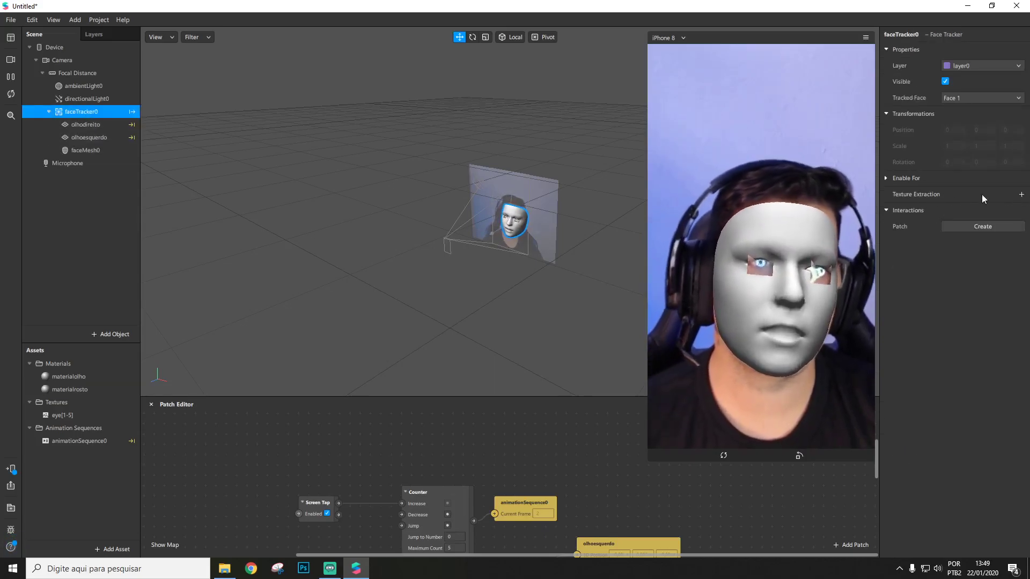
click(1021, 194)
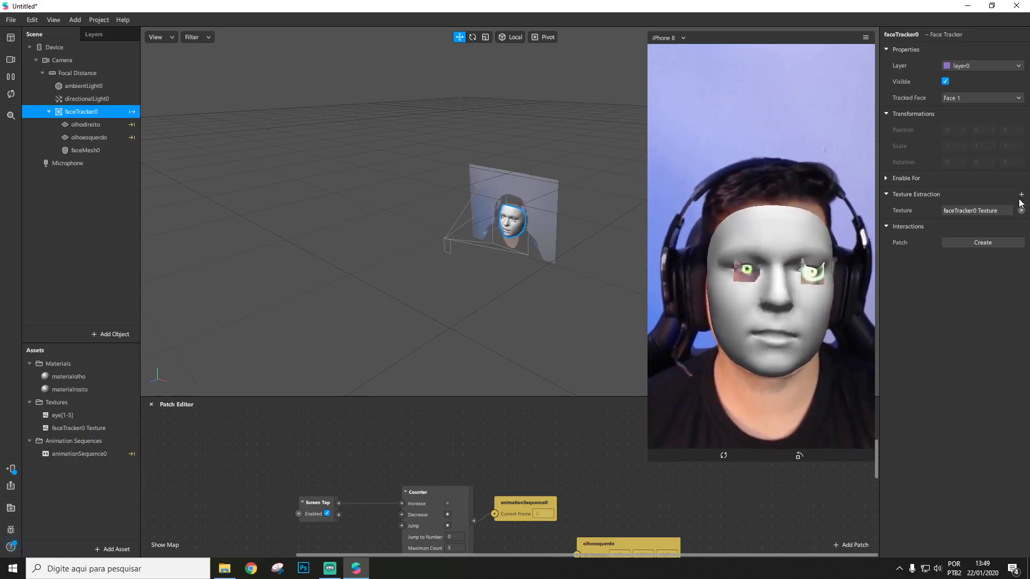
click(91, 389)
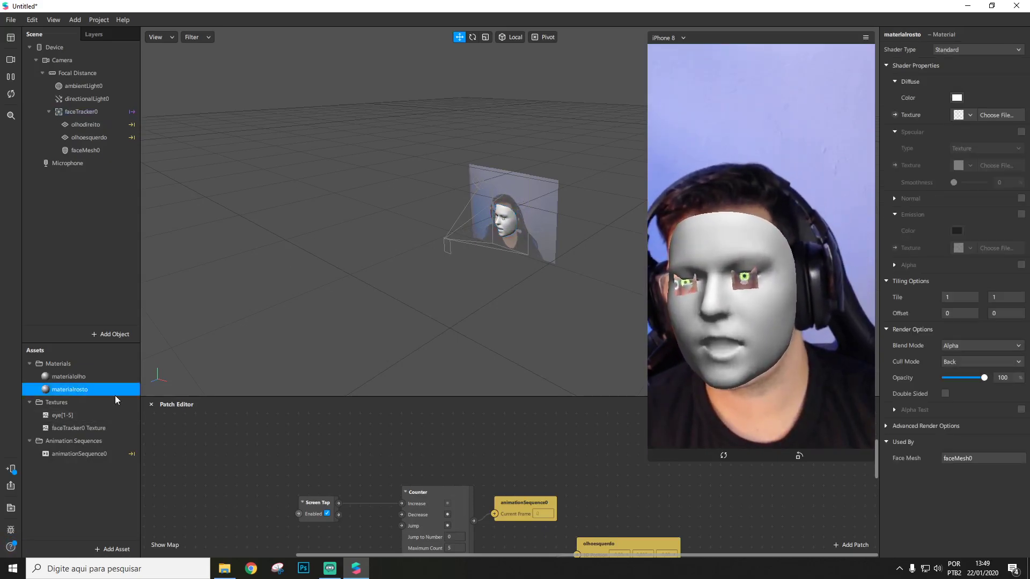
click(958, 49)
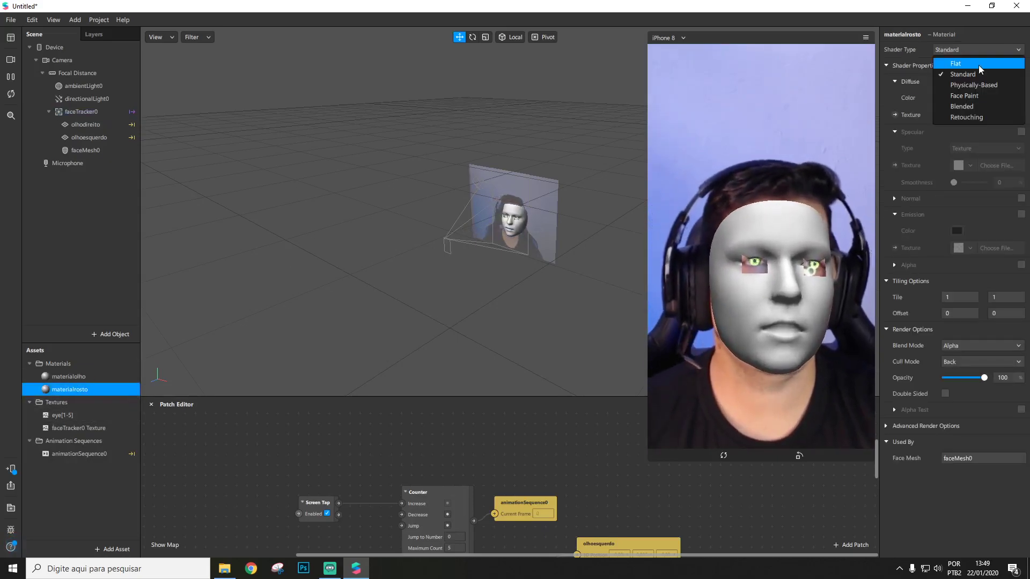
click(960, 64)
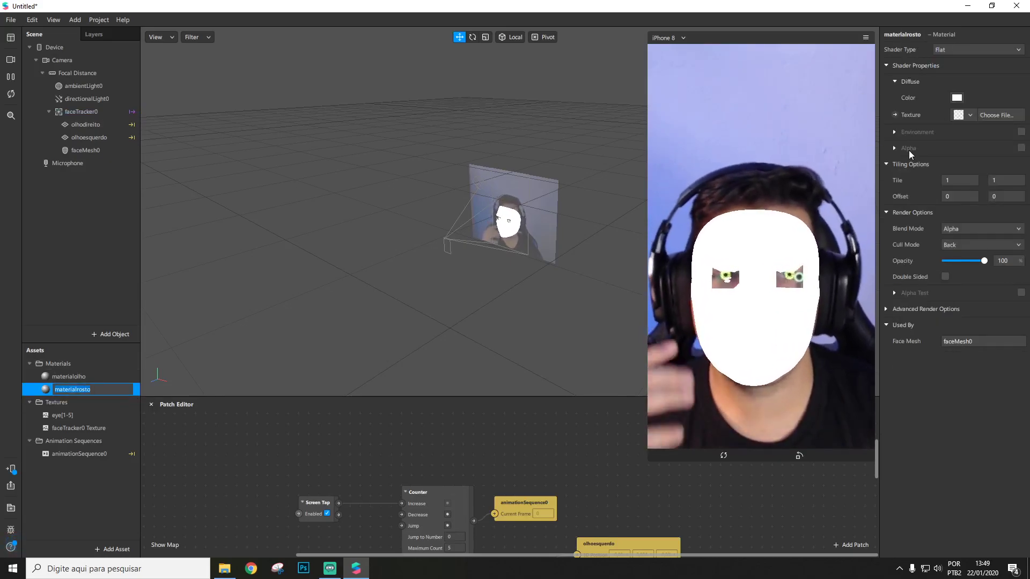
click(964, 114)
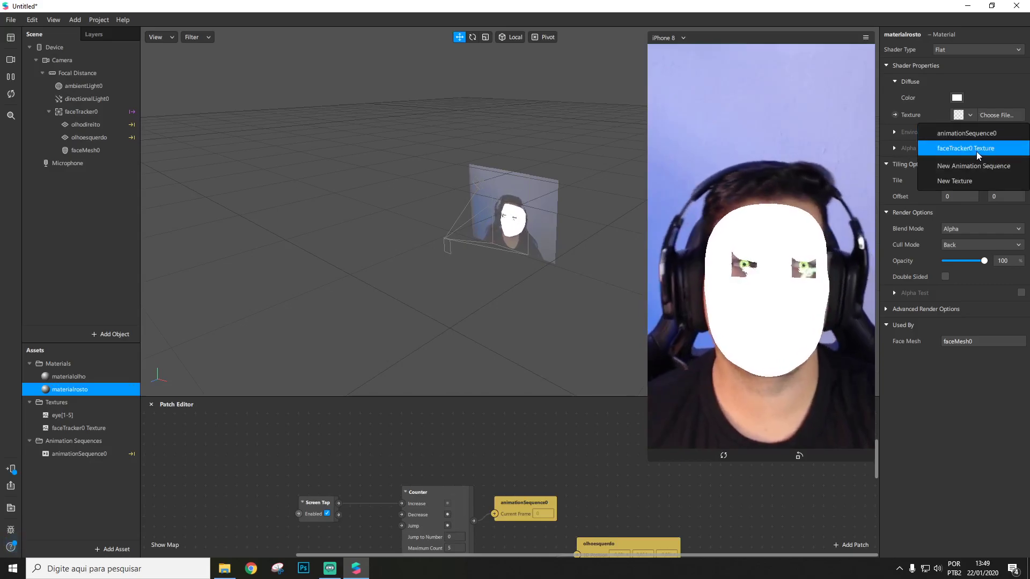
click(980, 150)
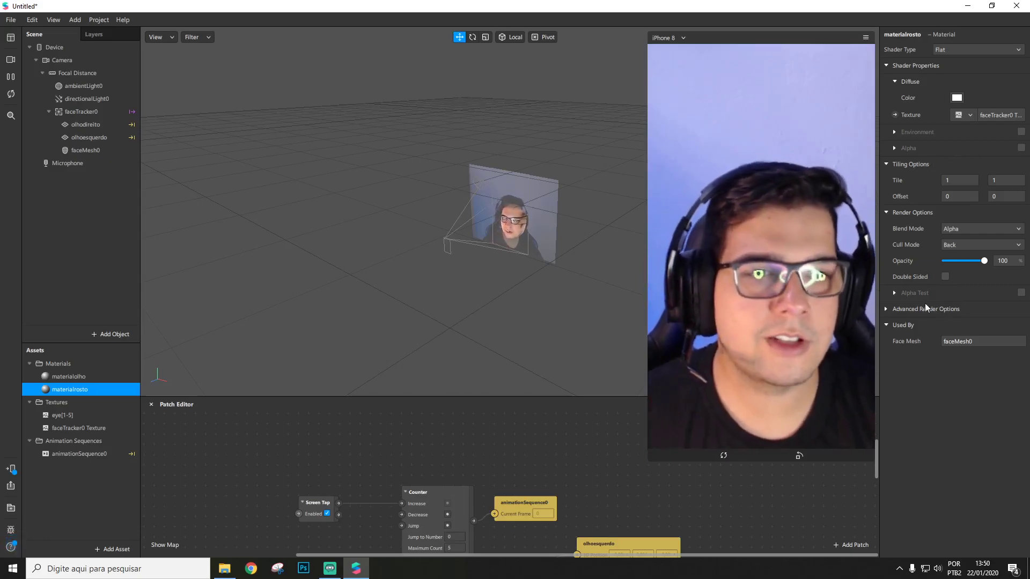
Turn off Use Depth Test and Write to Depth Buffer for both materialolho and materialrosto
click(63, 376)
shift+click(67, 390)
click(891, 307)
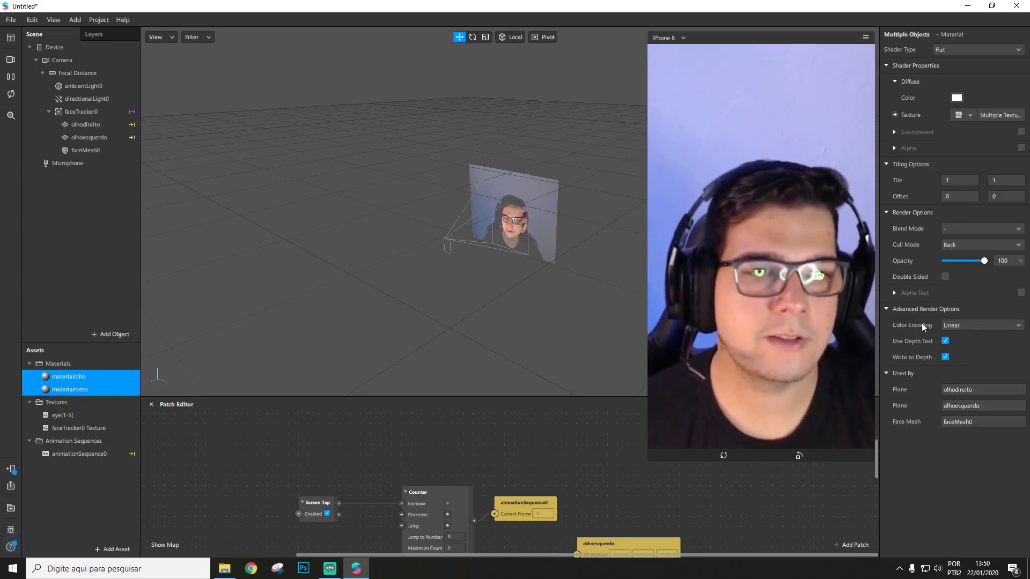
click(945, 357)
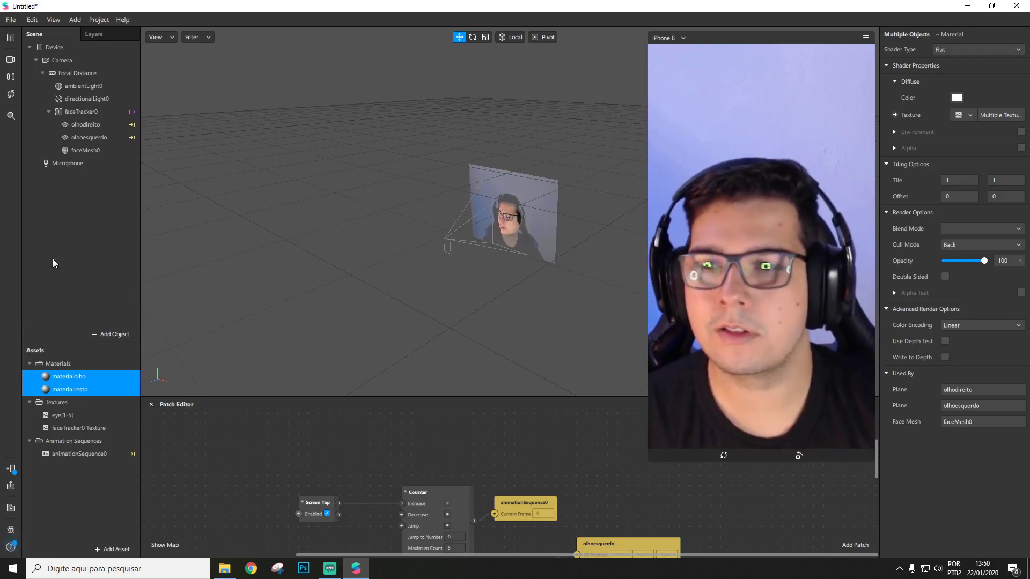
Rename the face mesh as faceMeshrosto
click(75, 111)
double_click(107, 150)
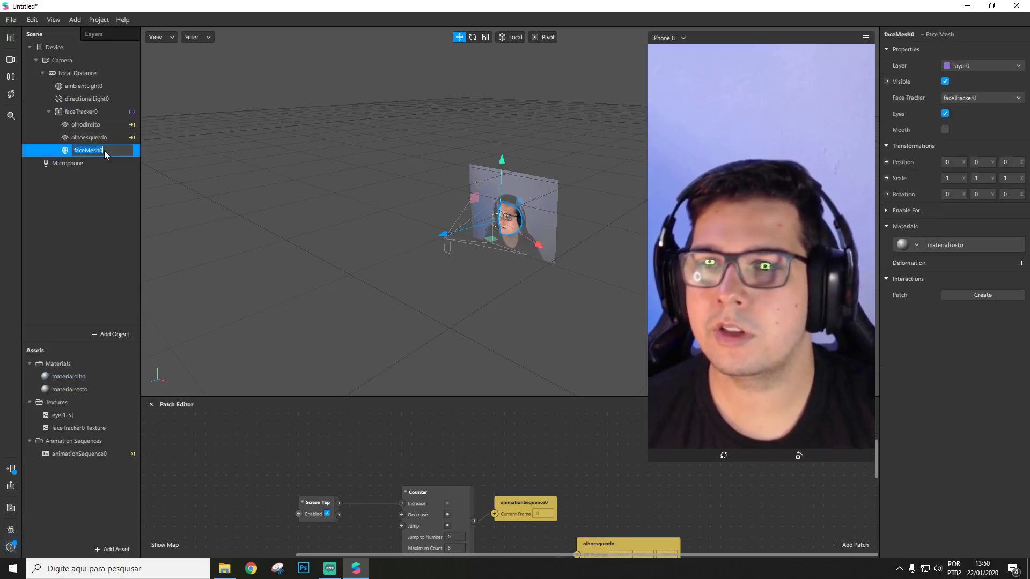
key(BackSpace)
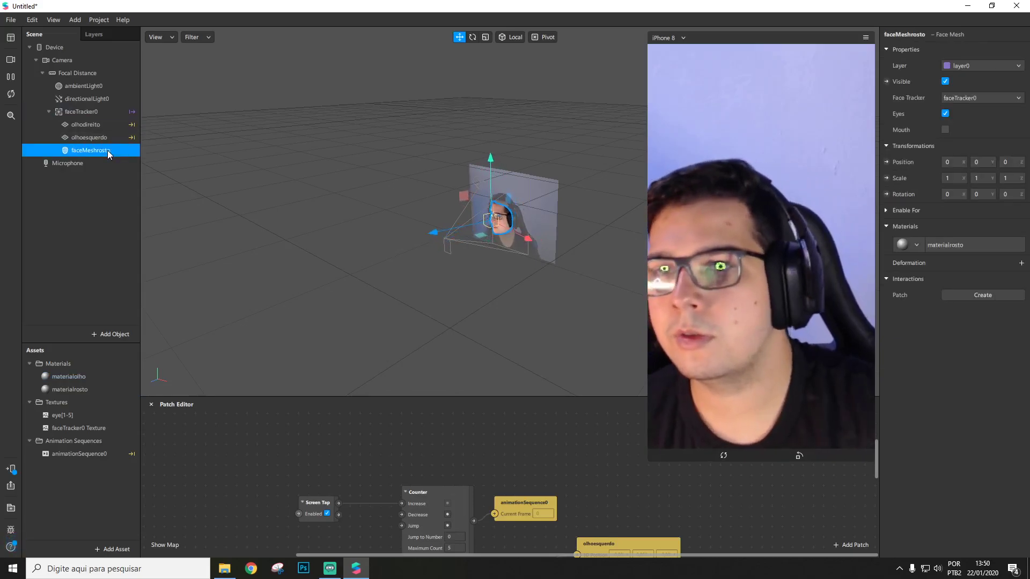
Add a second face mesh under faceTracker0 and create a new material for it
right_click(89, 113)
mouse_move(156, 124)
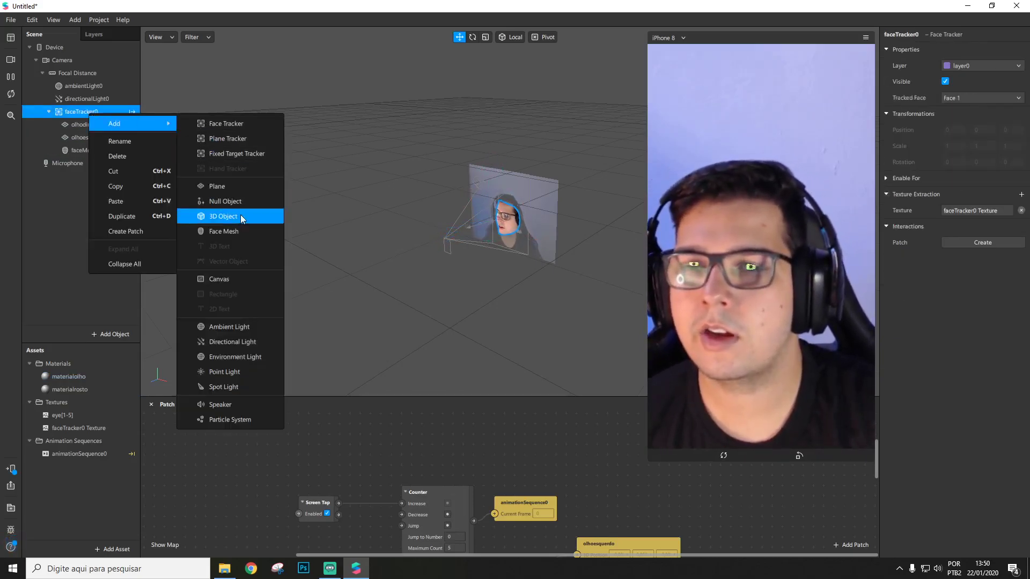
click(239, 229)
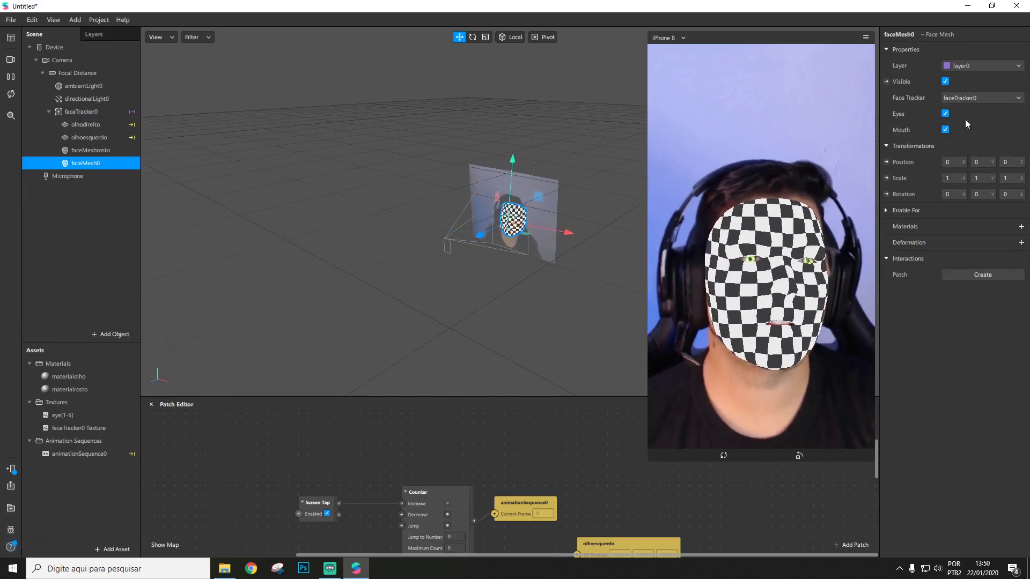
click(1021, 227)
click(971, 249)
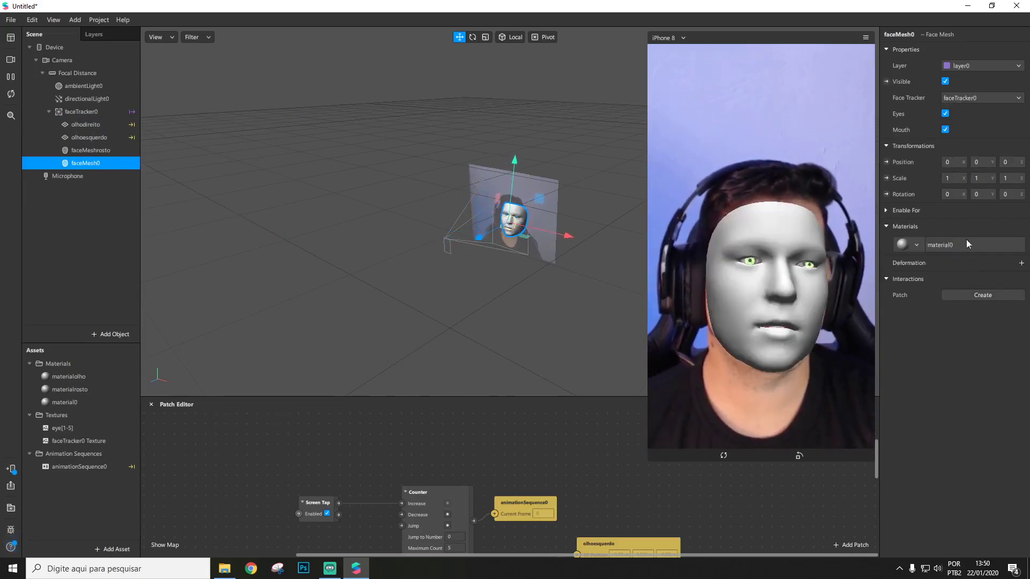
Set material0's shader type to Retouching and test the eye switch by tapping the simulated screen
click(105, 403)
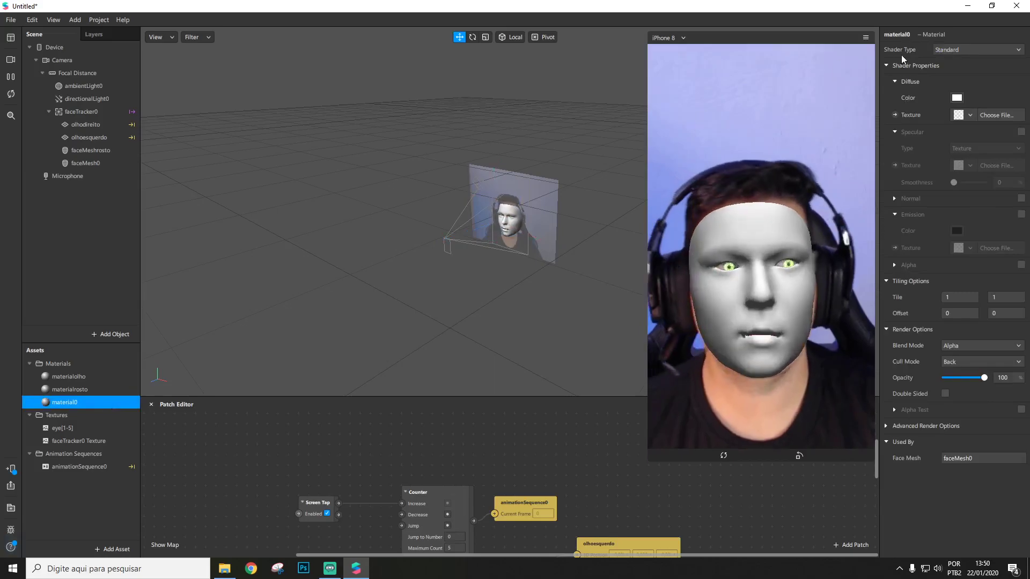
click(948, 50)
click(960, 117)
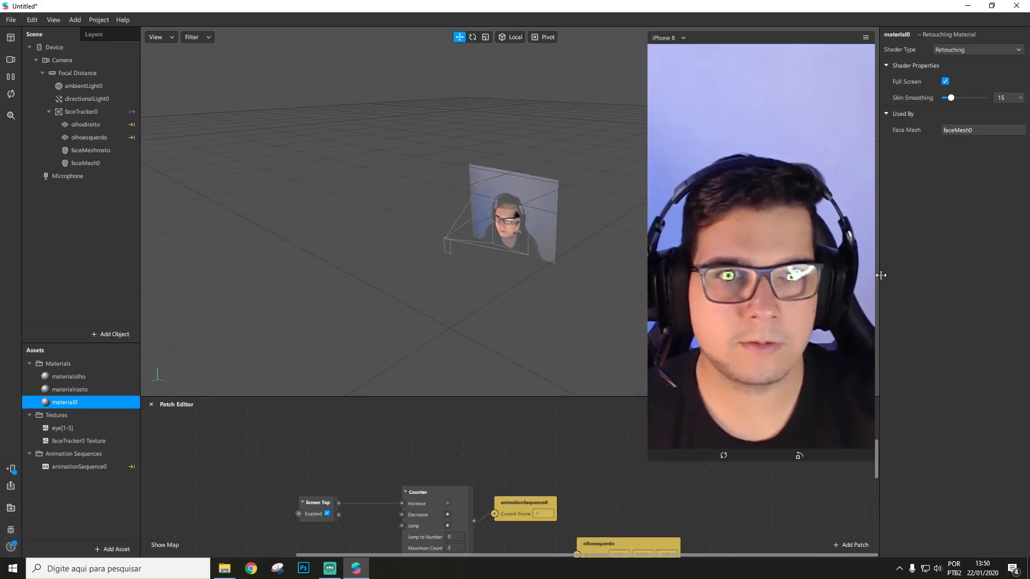
click(783, 353)
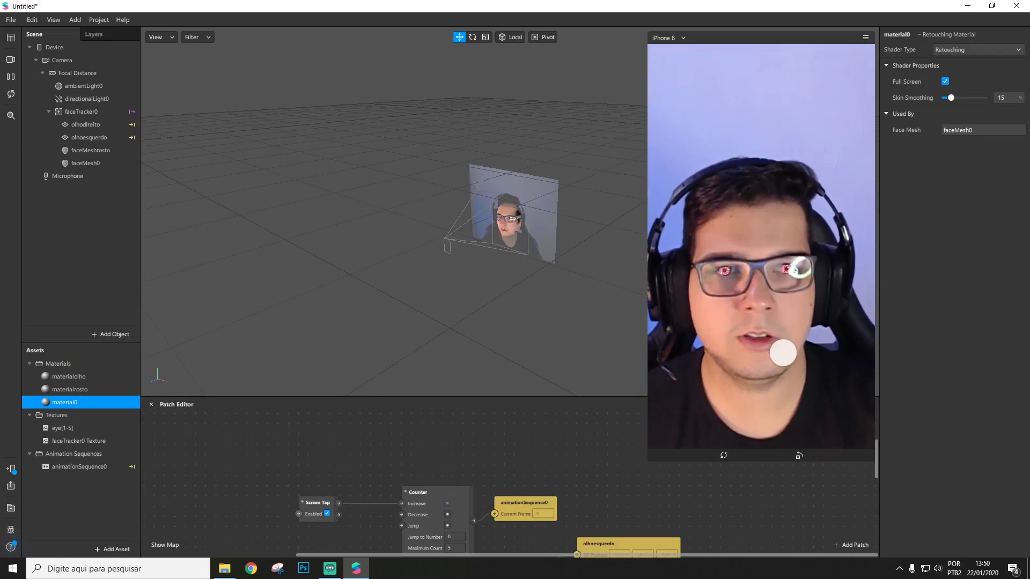
Move the animationSequence0 and Counter patches further apart from Screen Tap to make room in the patch graph
drag(529, 507, 602, 496)
scroll(422, 468, up, 1)
drag(455, 456, 506, 435)
click(492, 534)
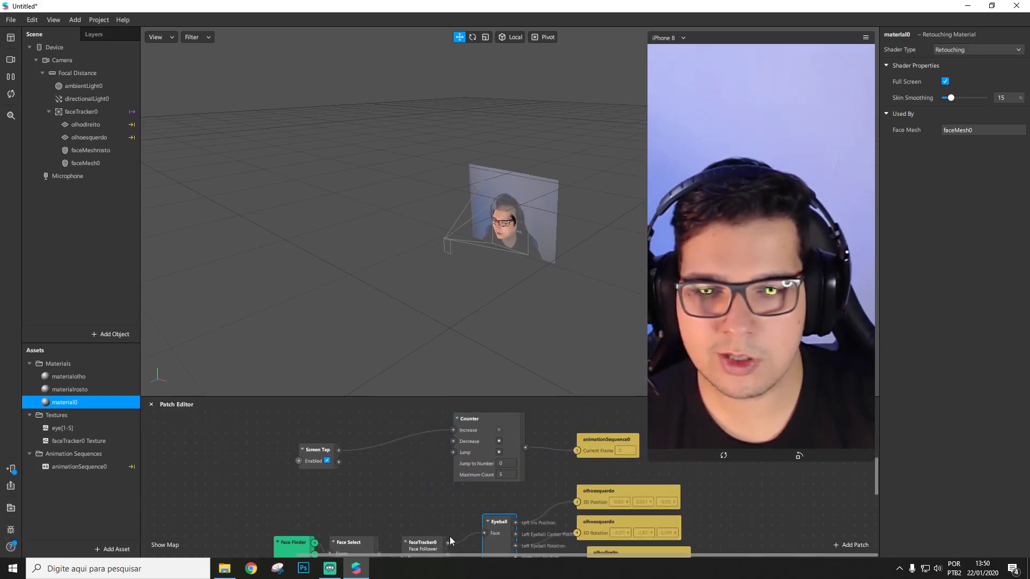
Add a Blink patch fed by the faceTracker0 patch and connect its output to the Counter's Increase input
scroll(451, 539, down, 4)
click(429, 516)
drag(447, 504, 453, 472)
text(blink)
key(Return)
scroll(375, 472, up, 8)
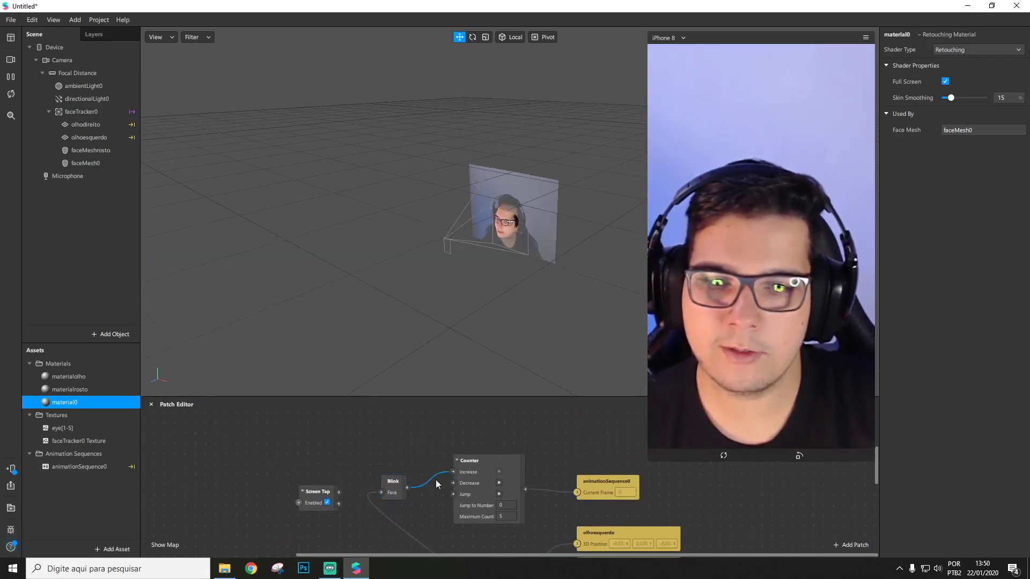
Delete the Screen Tap patch, leaving Blink to drive the Counter, and enlarge the simulator preview
click(314, 497)
key(Delete)
drag(393, 481, 383, 481)
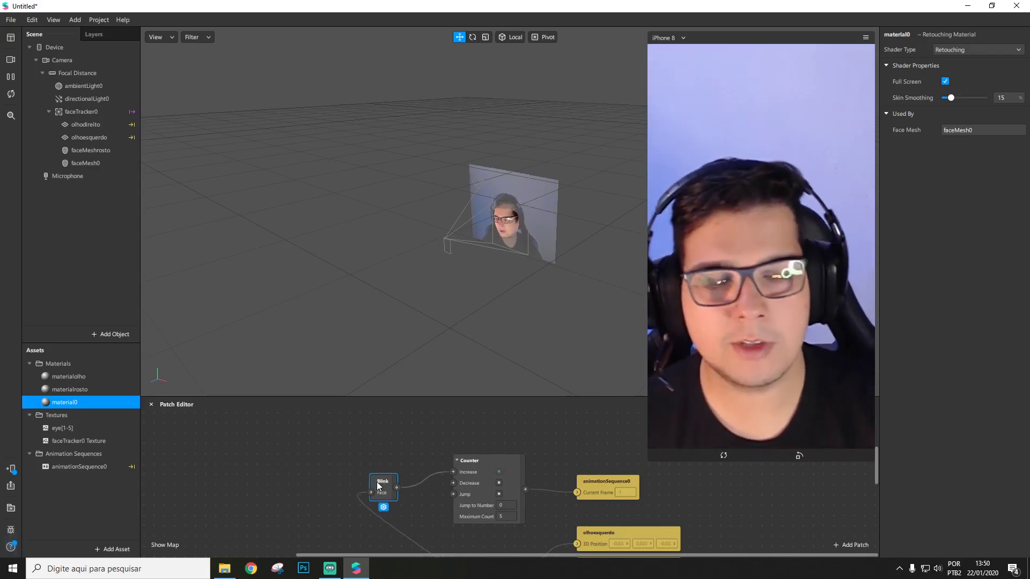
drag(648, 461, 616, 516)
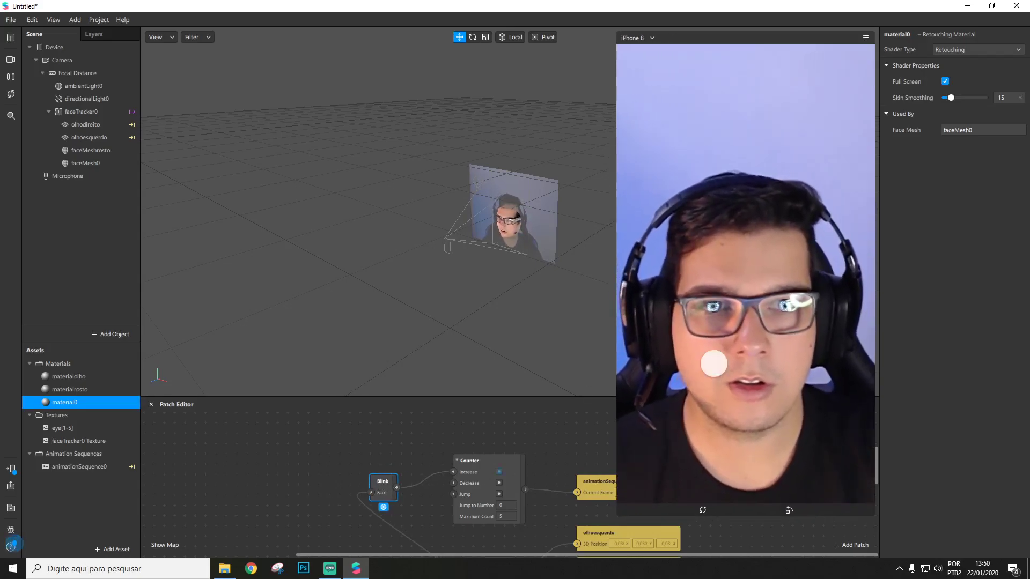
Add a Screen Tap patch back to the graph above the Blink patch
double_click(330, 457)
text(scree)
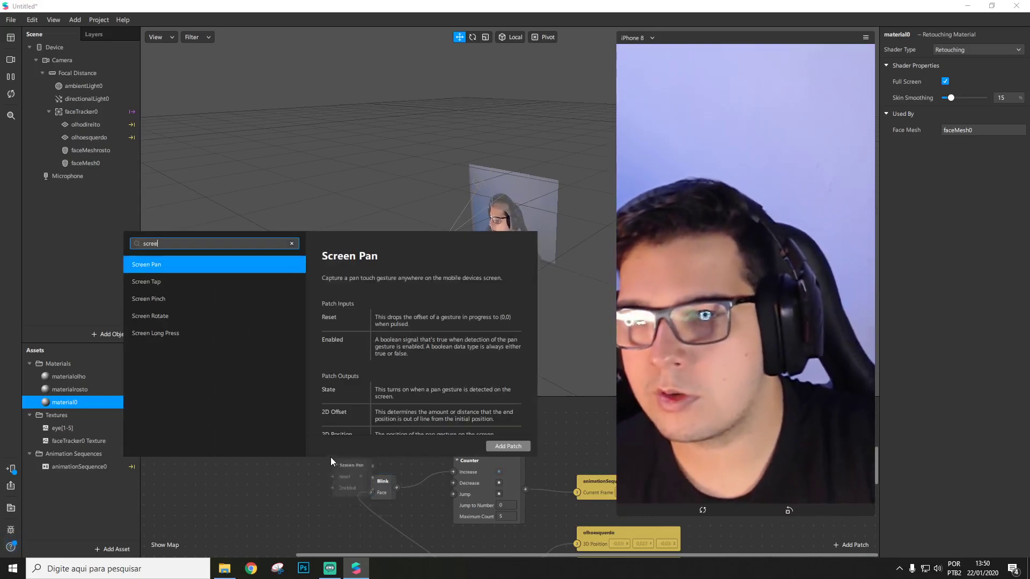
key(Down)
key(Return)
drag(376, 462, 466, 466)
Set the Counter's maximum count to 5 and move the animationSequence0 patch closer to it
click(471, 469)
click(489, 518)
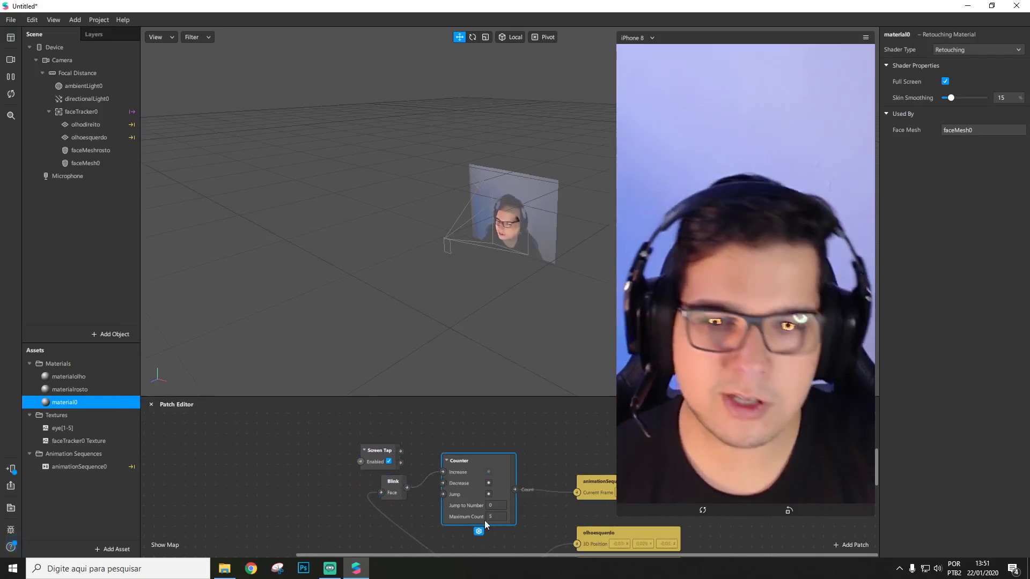
text(5)
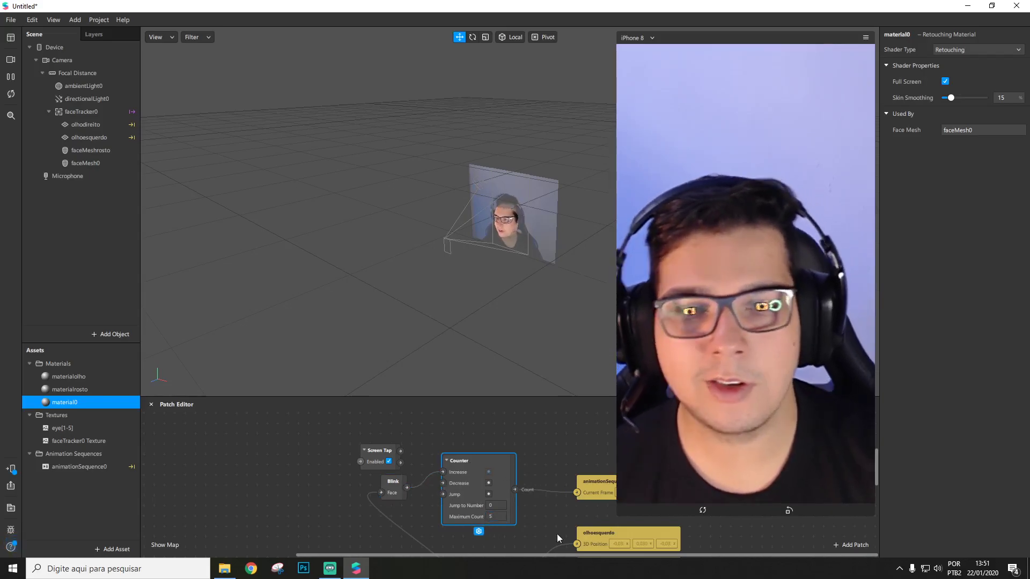
drag(594, 490, 552, 480)
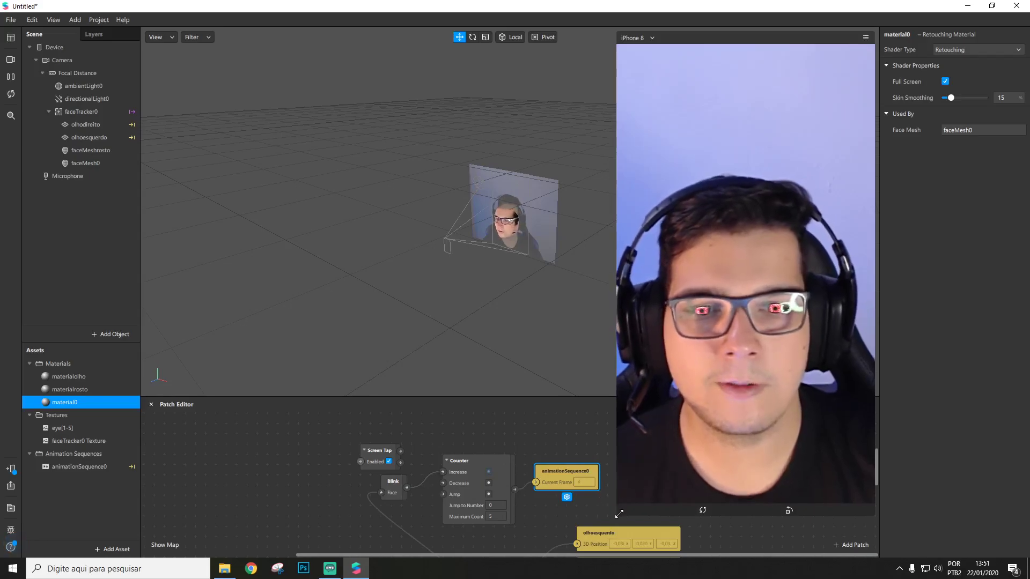
Shrink the simulator preview and show the properties of the eye[1-5] texture sequence
drag(616, 504, 633, 499)
click(71, 427)
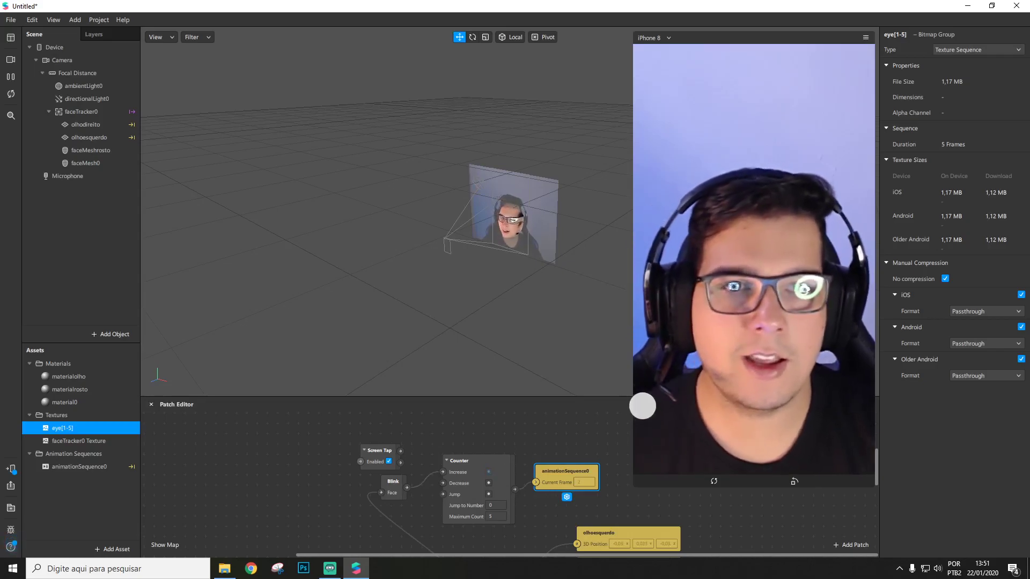
mouse_move(635, 480)
mouse_down()
mouse_move(622, 483)
mouse_move(640, 475)
mouse_up()
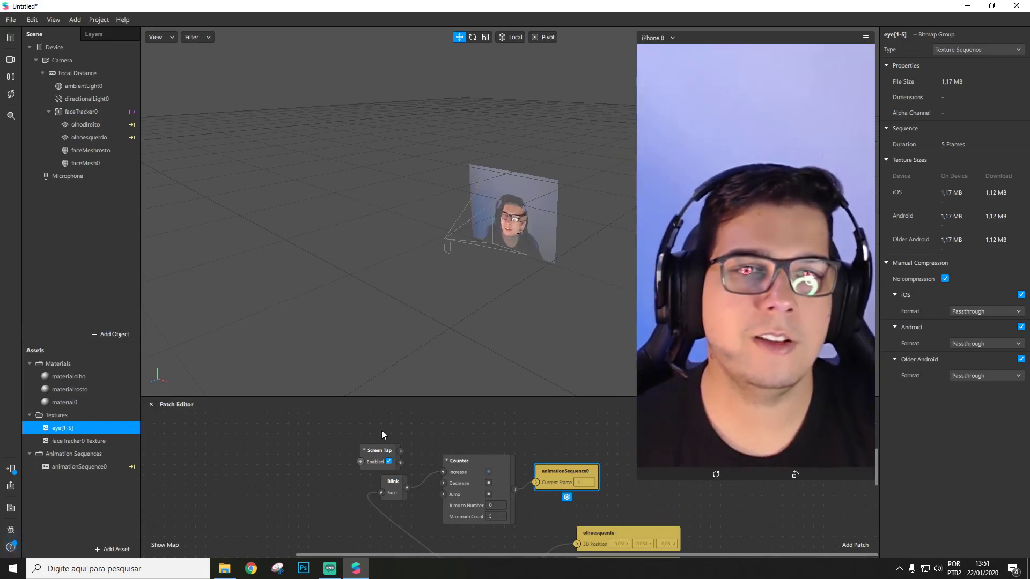